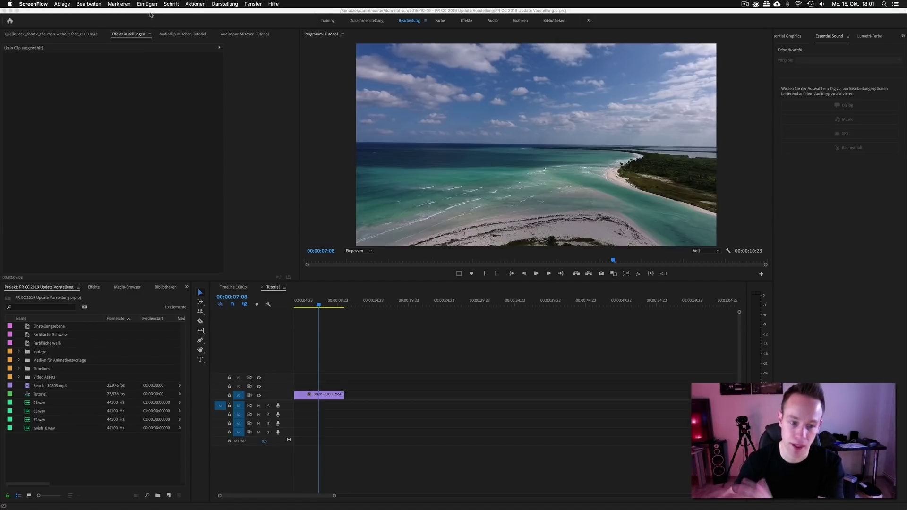
Step: Bring Premiere Pro to the front and open its Premiere Pro CC application menu
left_click(87, 13)
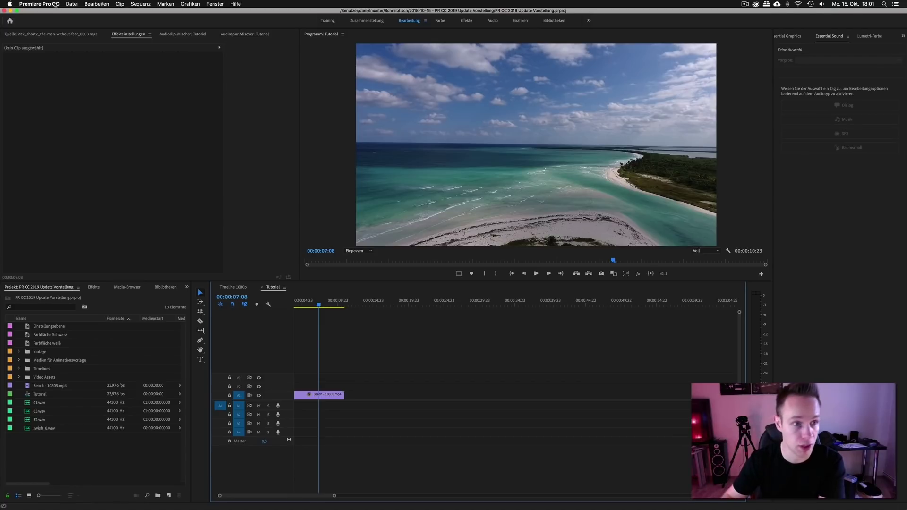
left_click(54, 5)
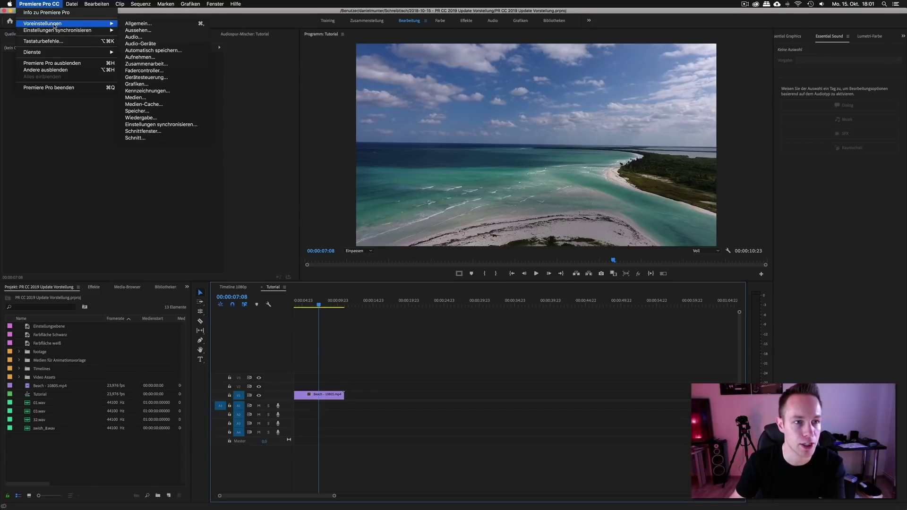
Step: Open Voreinstellungen > Allgemein, where Anzeigefarbmanagement aktivieren is enabled
left_click(426, 259)
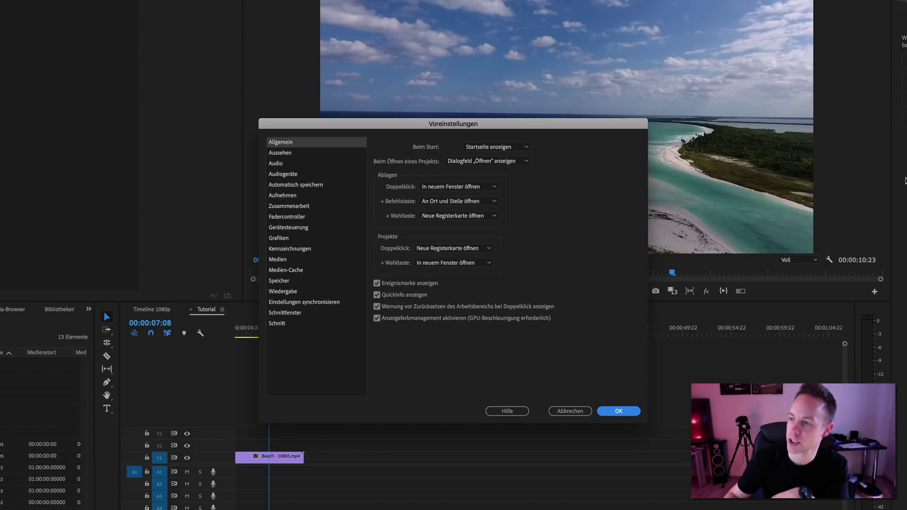
Step: Launch System Preferences through a Spotlight search for 'system'
key("super+space")
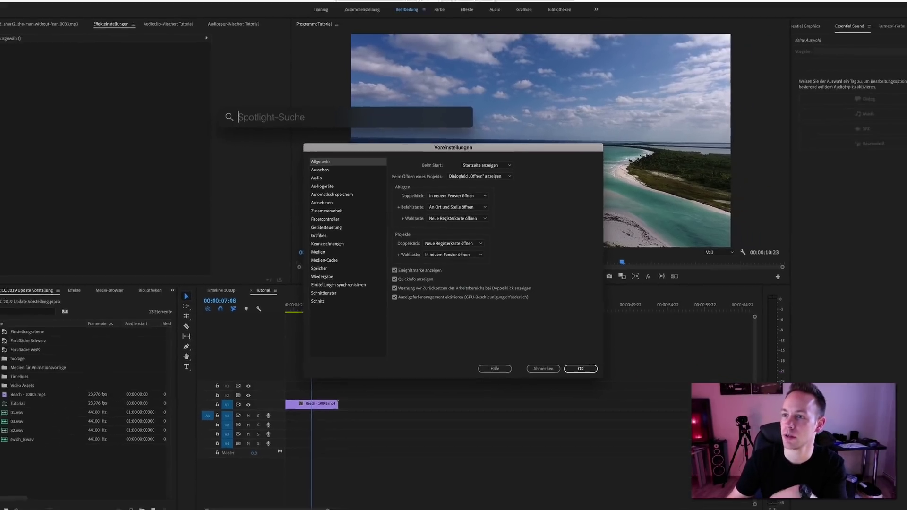
type("system")
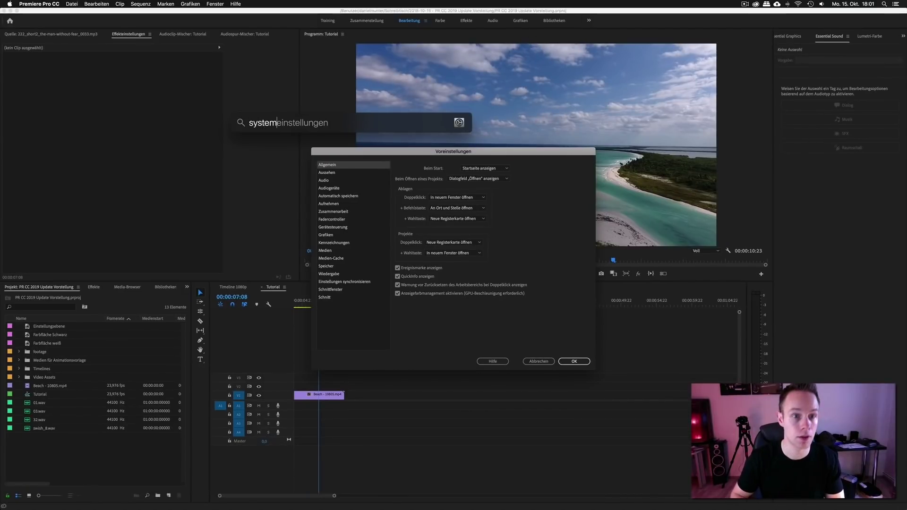
key("Return")
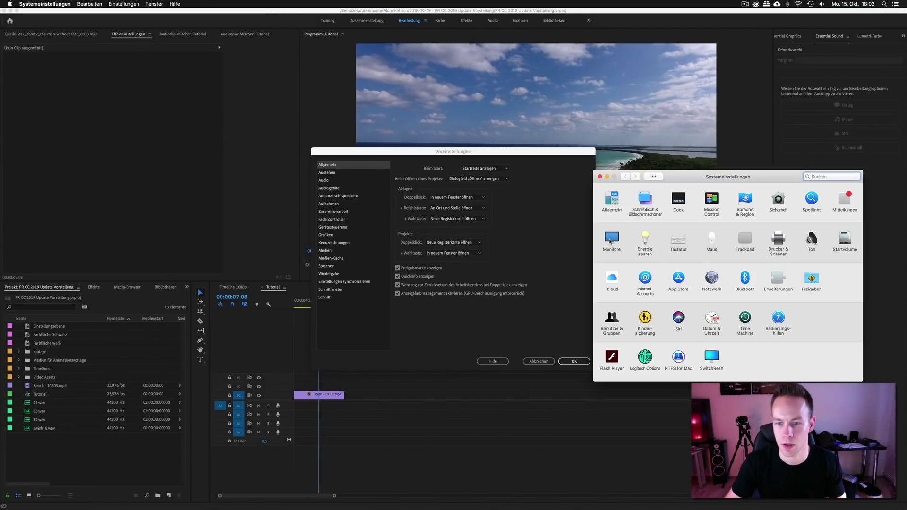
Step: Show the Retina display's Farben colour profiles, with iMac at the top of the list
left_click(611, 242)
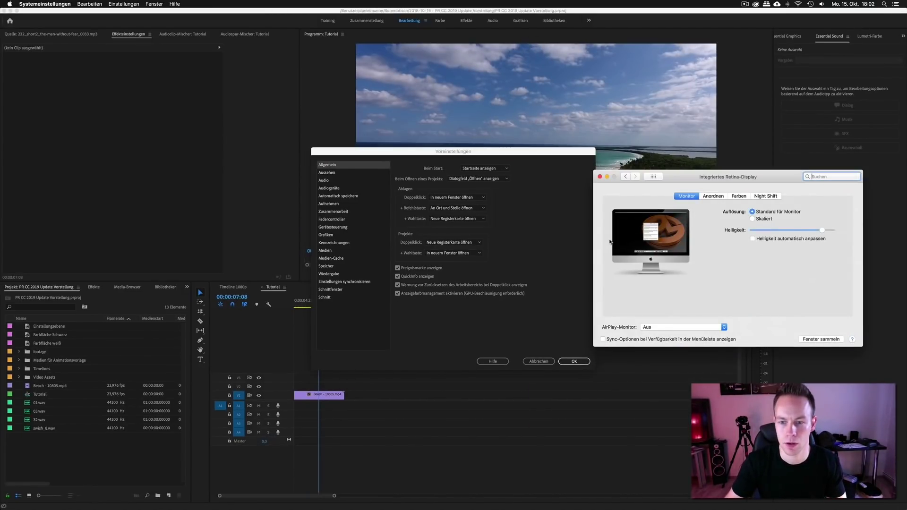
left_click(734, 197)
left_click_drag(738, 177, 641, 157)
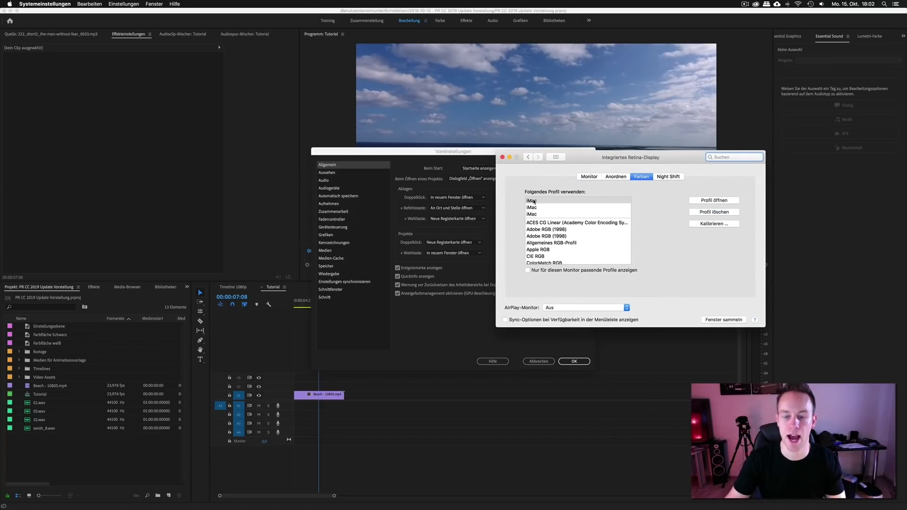
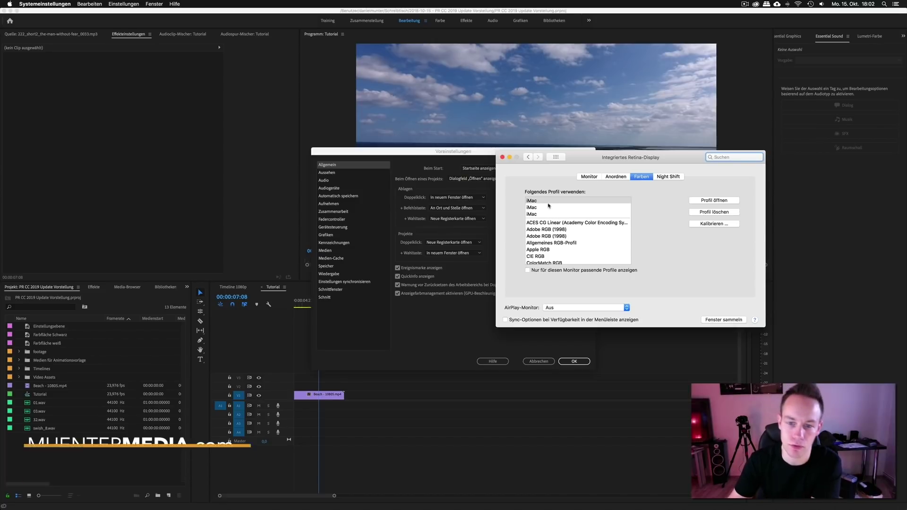
Step: Close the built-in Retina display's colour profile window in System Preferences
mouse_move(561, 157)
left_mouse_down()
mouse_move(561, 170)
mouse_move(561, 102)
left_mouse_up()
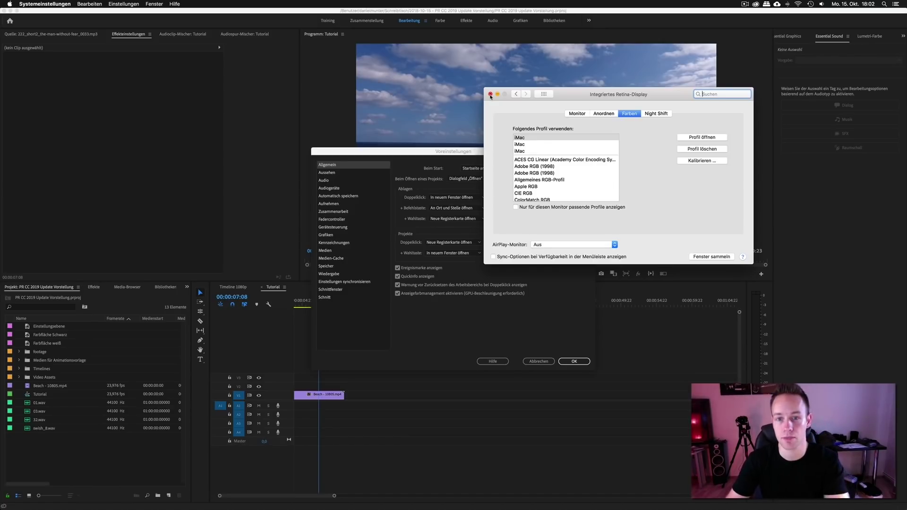
left_click(491, 94)
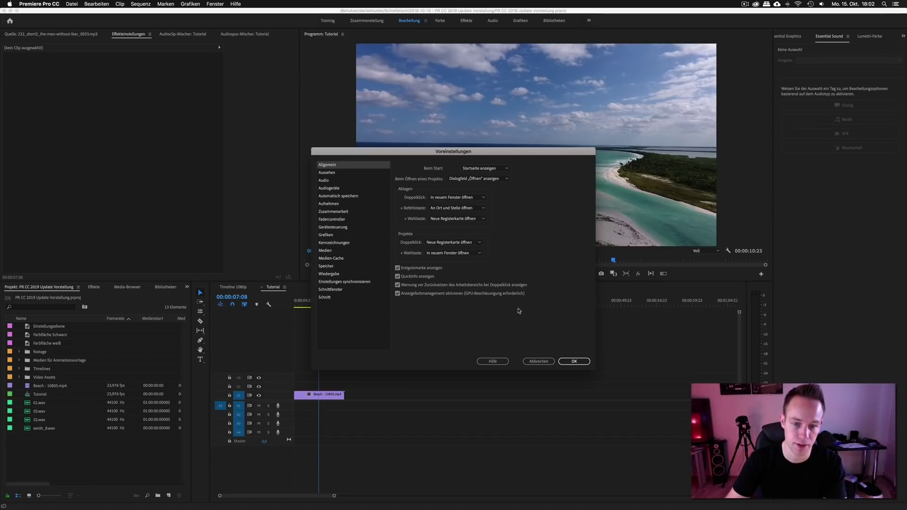
Step: Cancel Preferences and show the Beach clip's Lumetri Basic Correction in the Color workspace
left_click(539, 362)
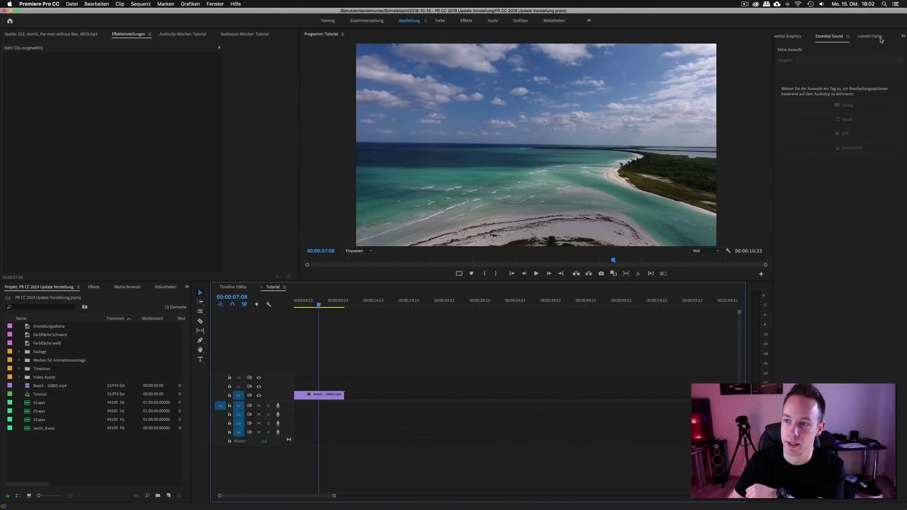
left_click(440, 22)
left_click(174, 37)
left_click(324, 367)
left_click(279, 409)
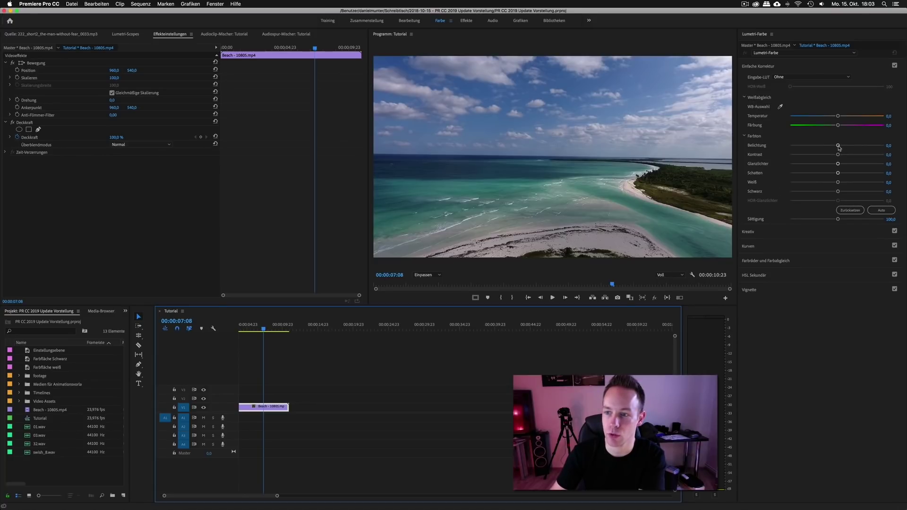
Step: Try Exposure 1,0 on the Beach clip, compare with Lumetri bypassed, then reset Exposure to 0,0
left_click_drag(838, 145, 846, 145)
left_click(36, 160)
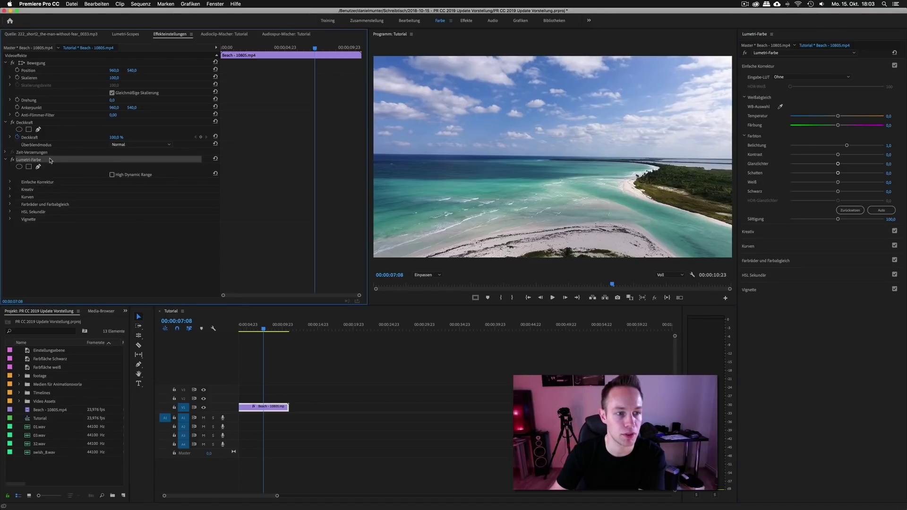
left_click(13, 160)
left_click(13, 160)
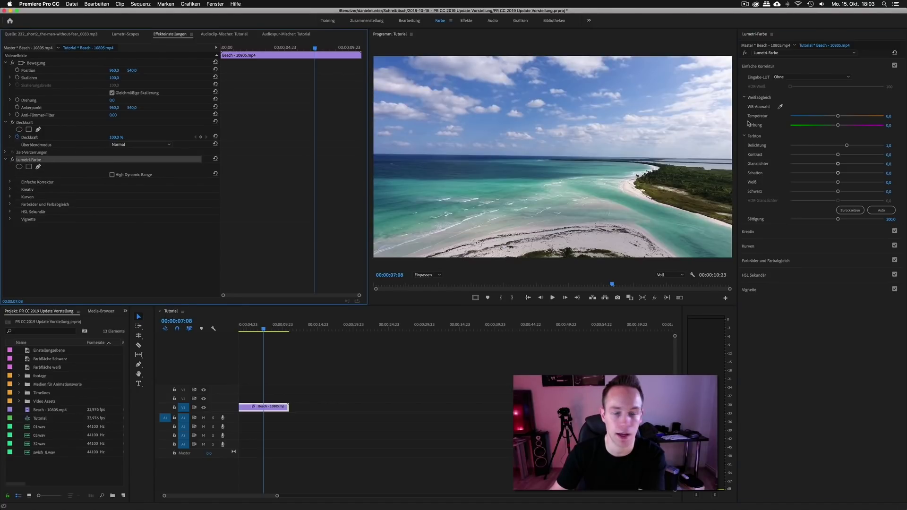
left_click(746, 53)
left_click(745, 53)
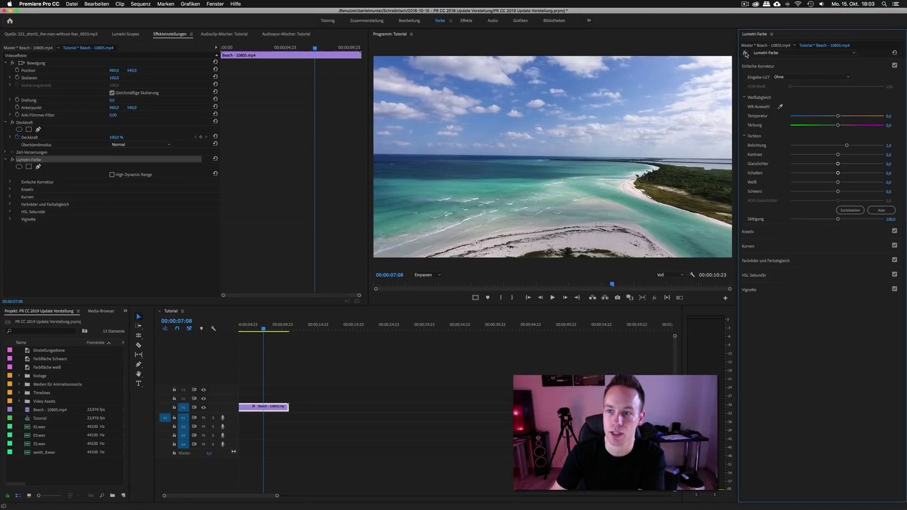
left_click(846, 146)
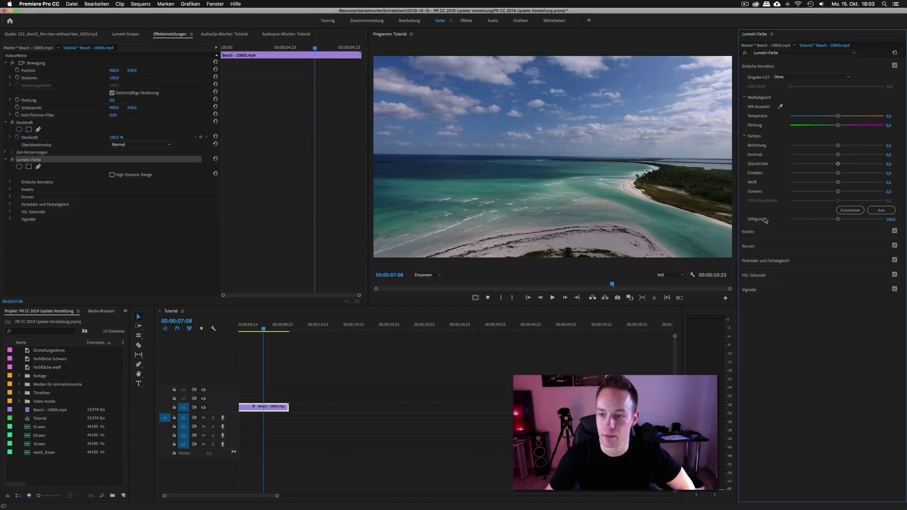
Step: Key the sky with the HSL Secondary eyedropper, tint it magenta (Temperature 57,7, Tint 29,8) and soften the key
left_click(772, 265)
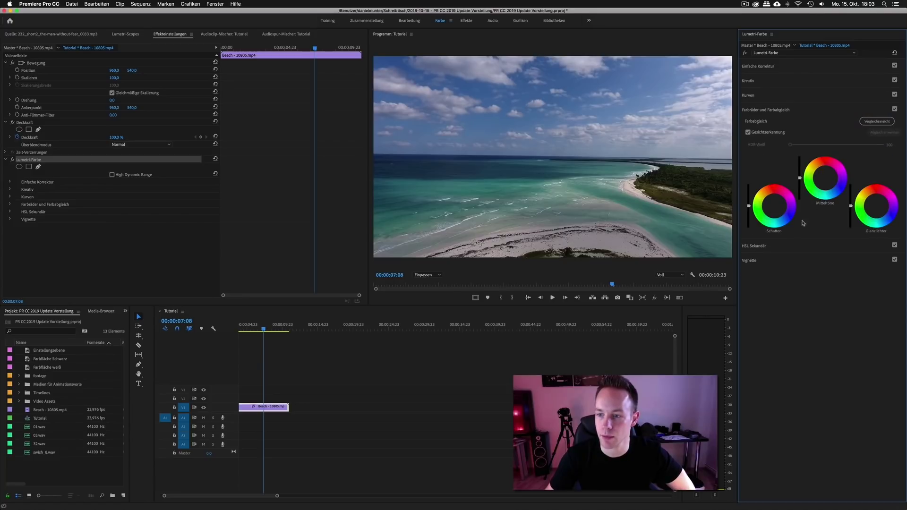
left_click(766, 248)
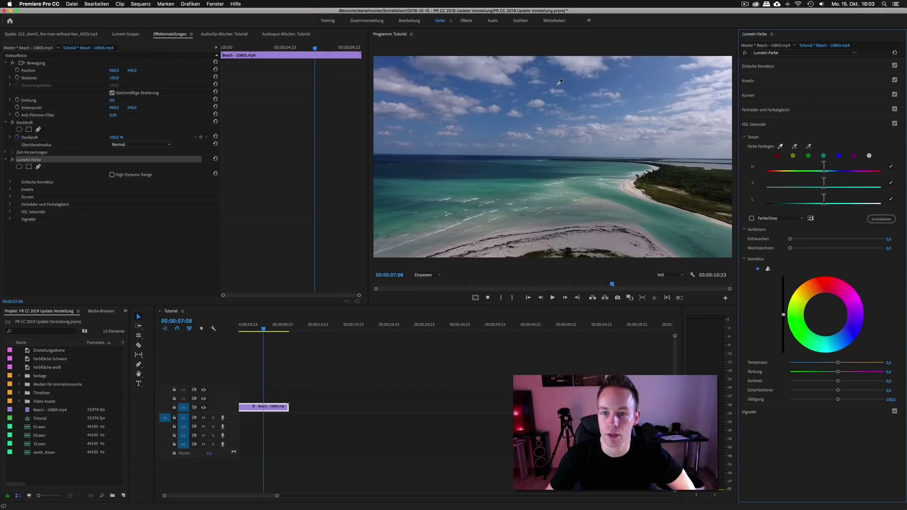
left_click(566, 80)
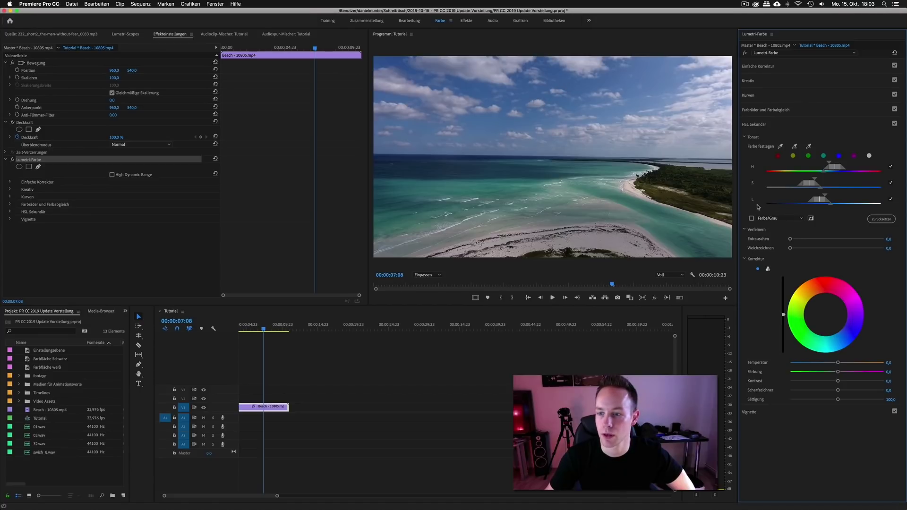
left_click(751, 219)
left_click(751, 219)
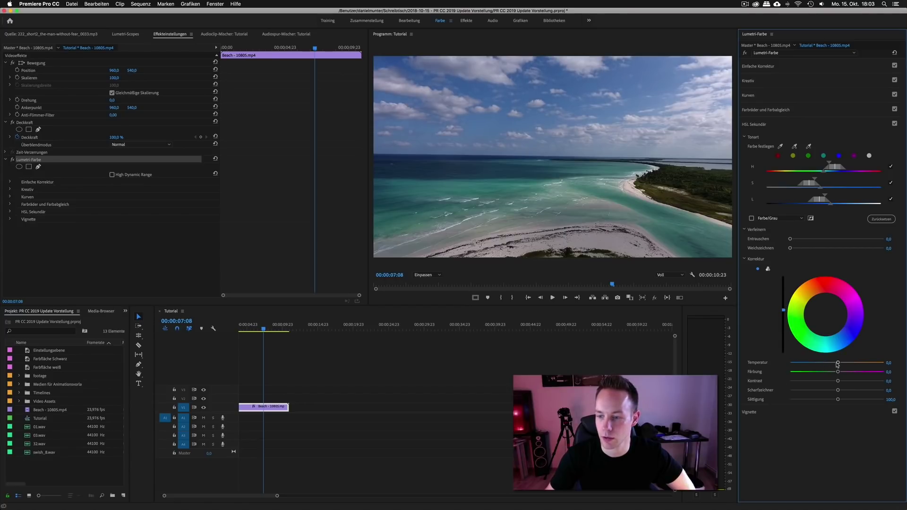
left_click_drag(838, 372, 851, 372)
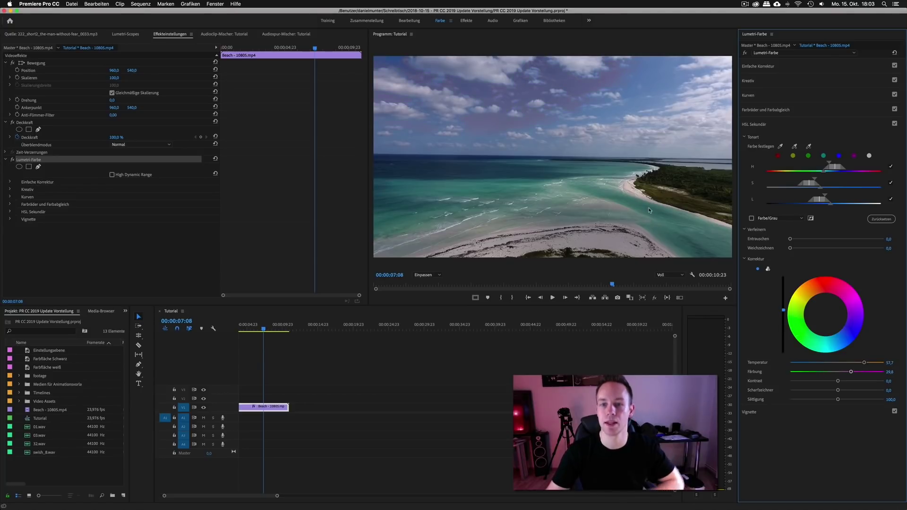
left_click_drag(790, 248, 821, 249)
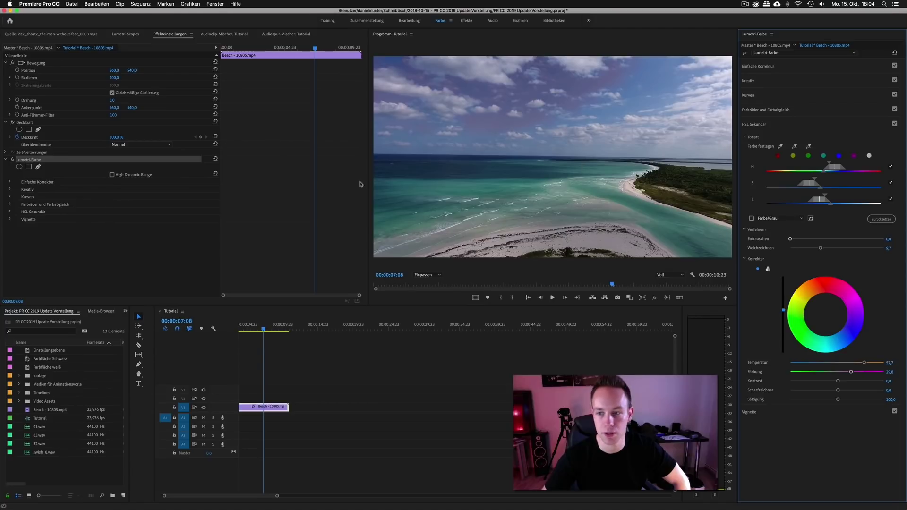
Step: Open the Effects panel and filter it for 'lumetri-fa'
left_click(169, 244)
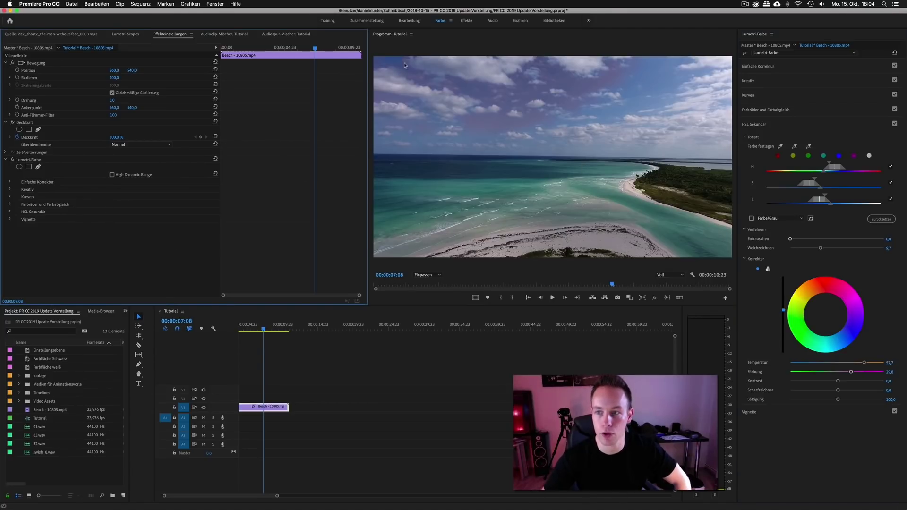
left_click(783, 53)
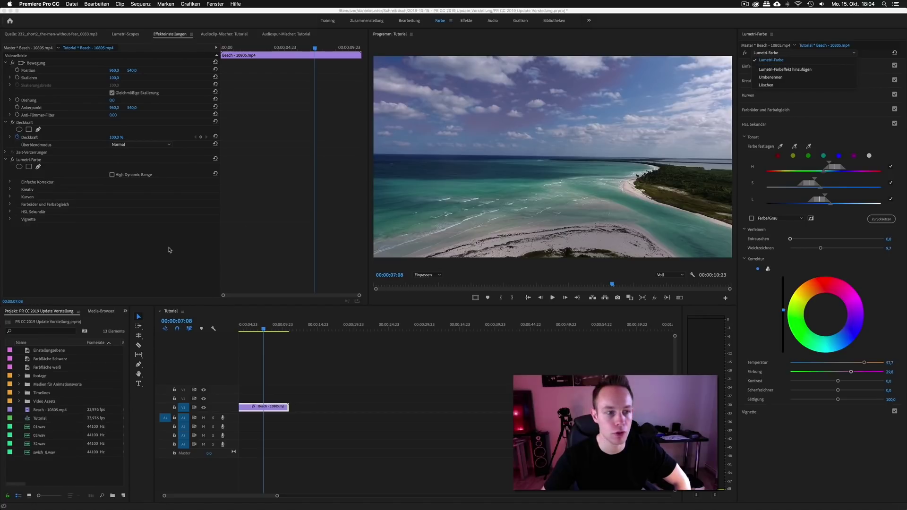
left_click(28, 160)
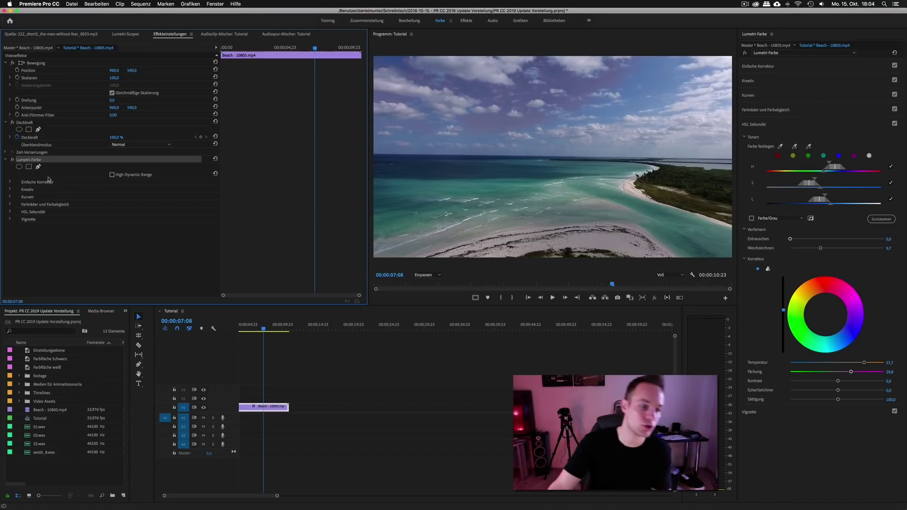
left_click(125, 310)
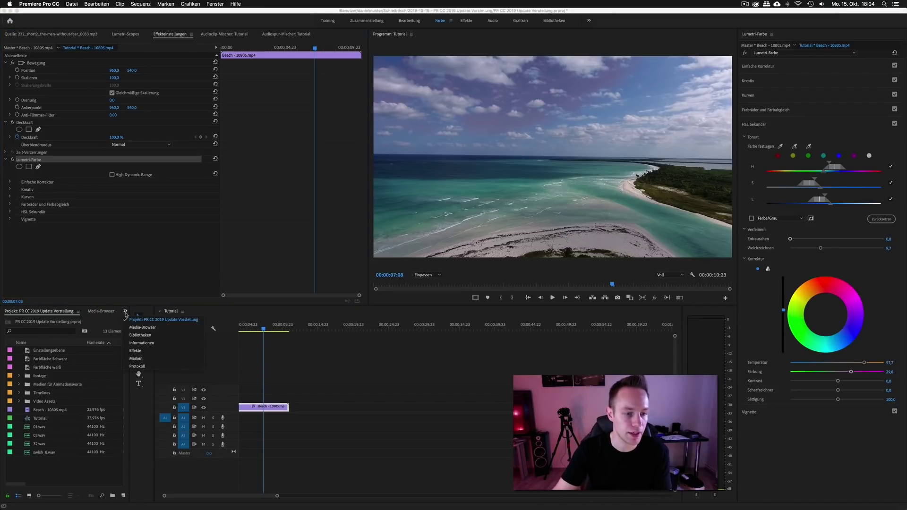
left_click(137, 350)
left_click_drag(130, 351, 142, 351)
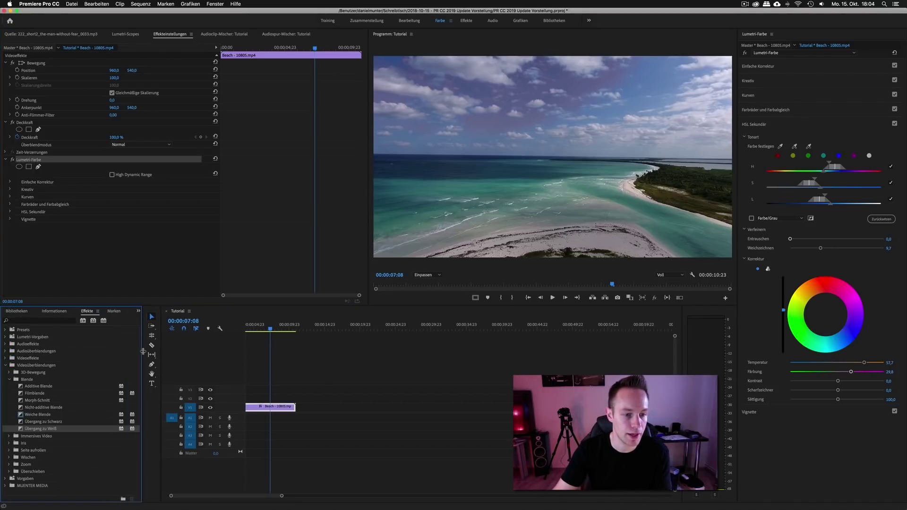
left_click(52, 321)
type("lumetri")
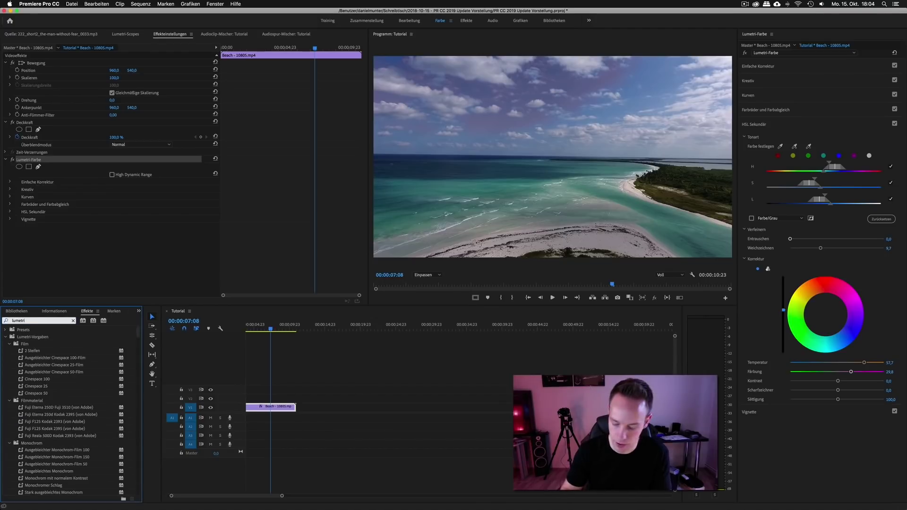
type("-fa")
Step: Drag a second Lumetri Color onto the clip, then delete that duplicate
left_click_drag(52, 373, 80, 238)
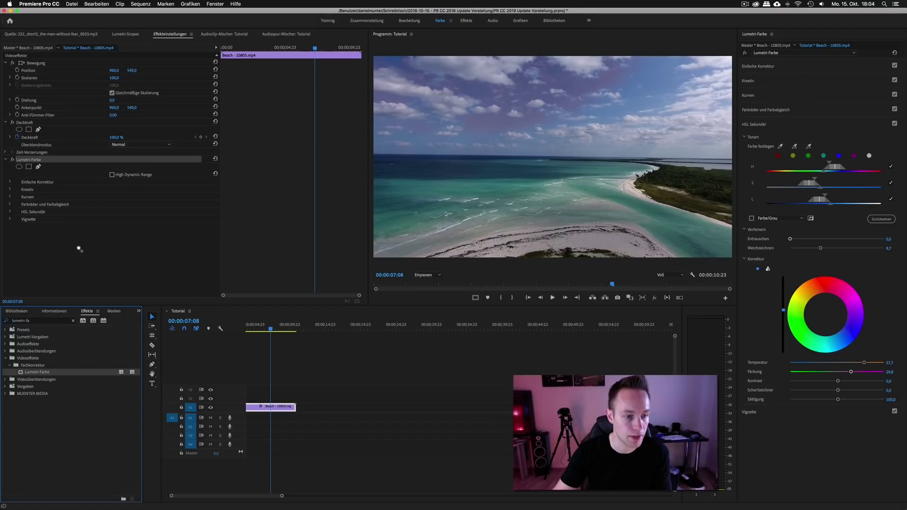
left_click(36, 228)
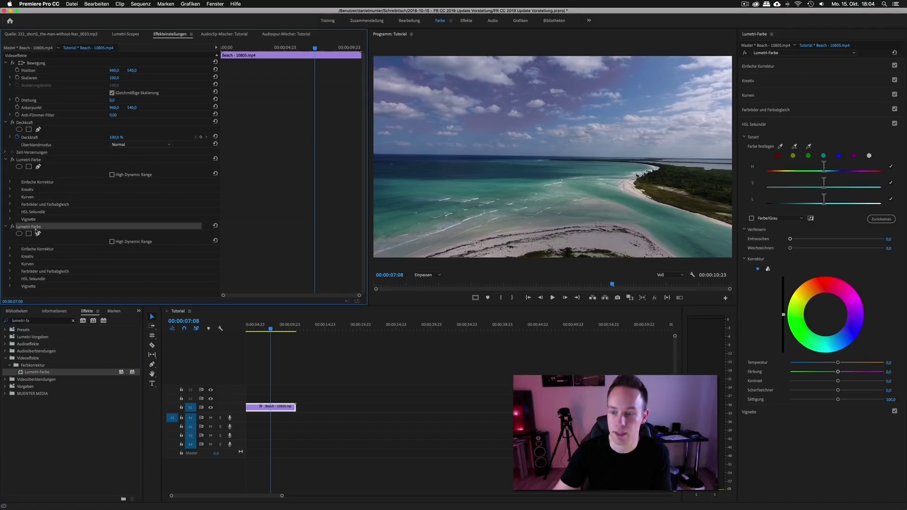
key("Delete")
left_click(25, 160)
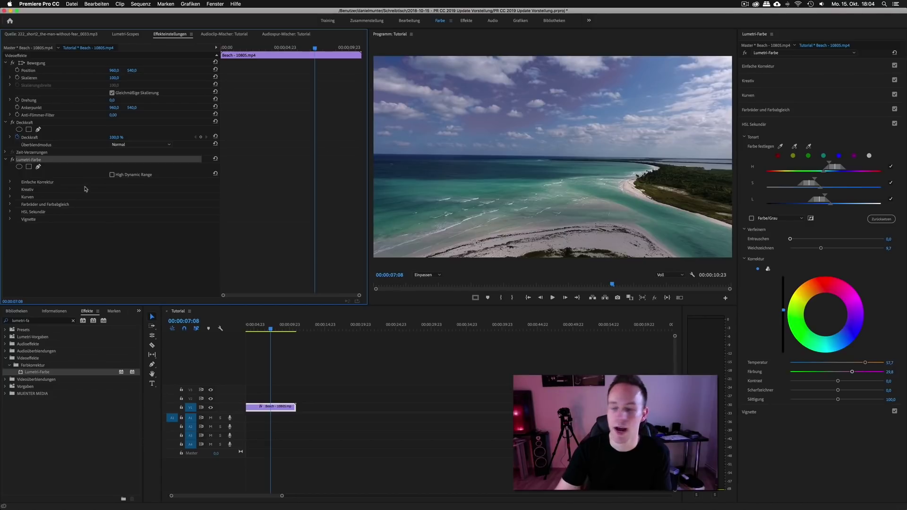
Step: Apply a second Lumetri Color to the clip and compare the two instances
left_click_drag(37, 372, 54, 254)
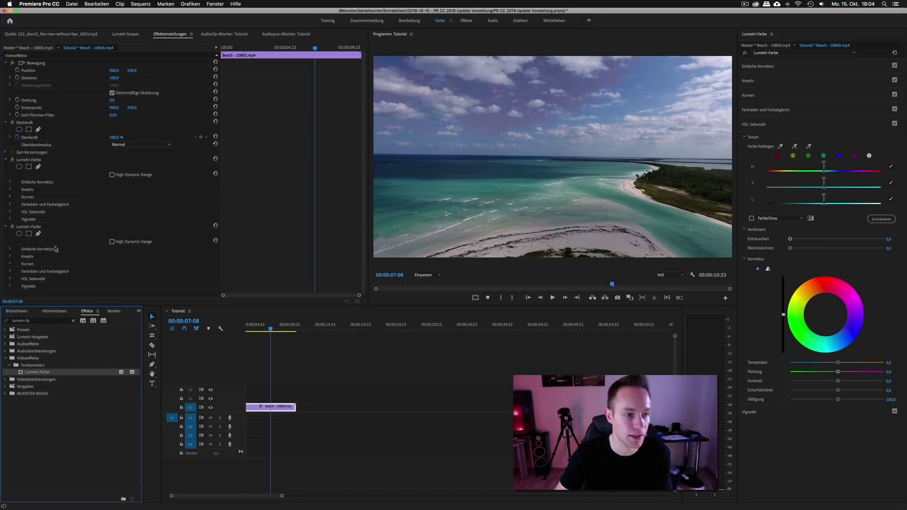
left_click(30, 228)
left_click(38, 162)
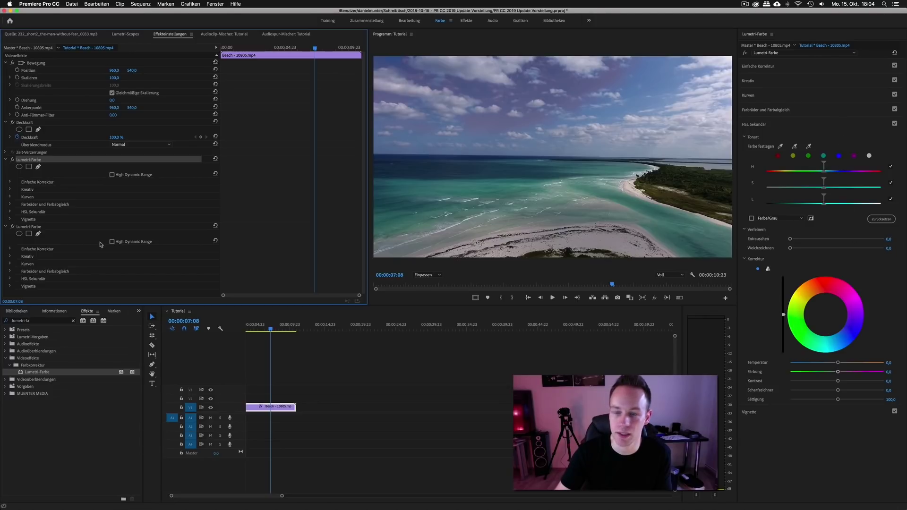
left_click(27, 227)
left_click(39, 160)
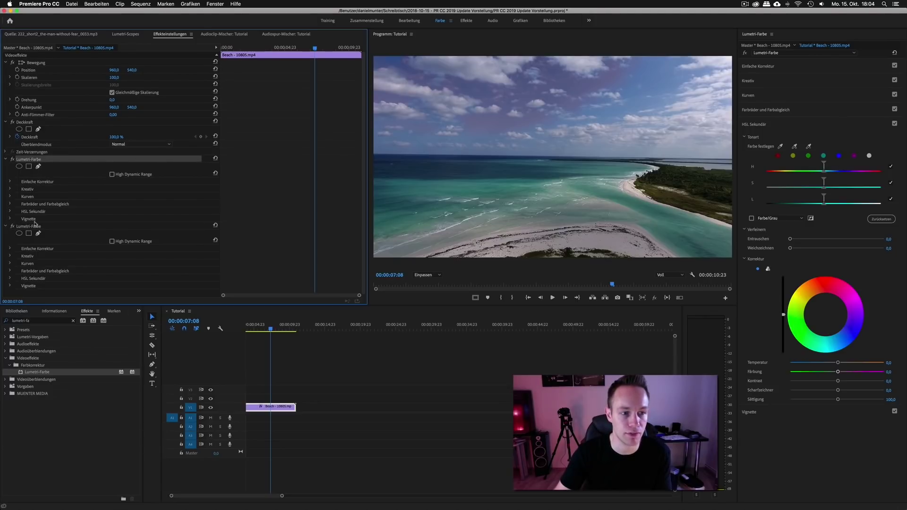
left_click(36, 227)
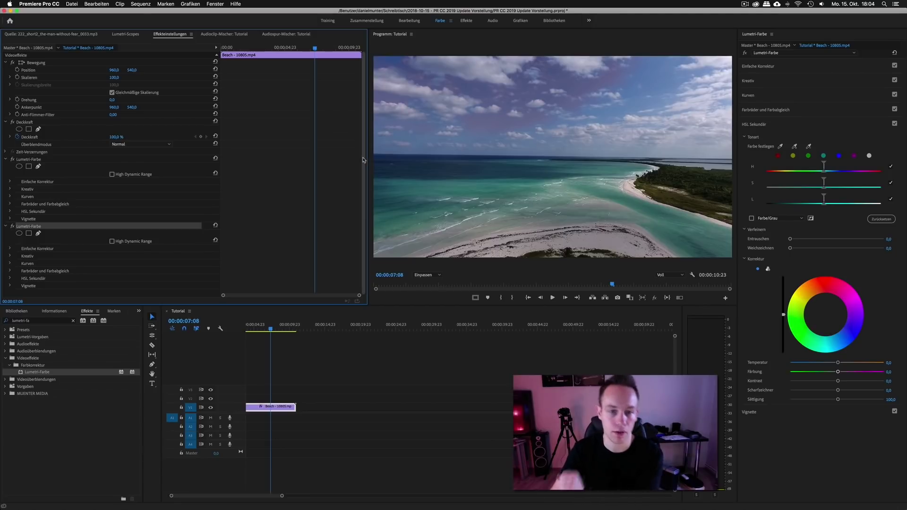
Step: Inspect the duplicate's Basic Correction settings, then delete it, keeping the sky grade
left_click(10, 249)
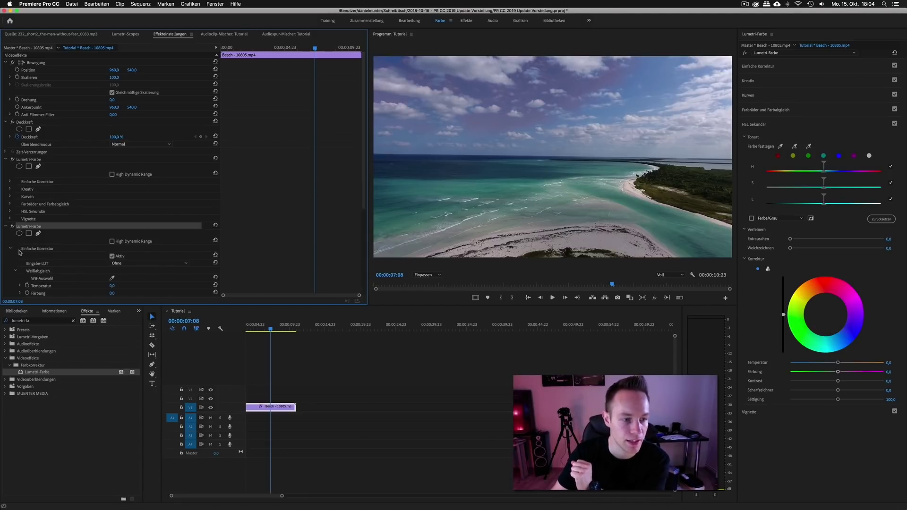
scroll(361, 183, "down", 5)
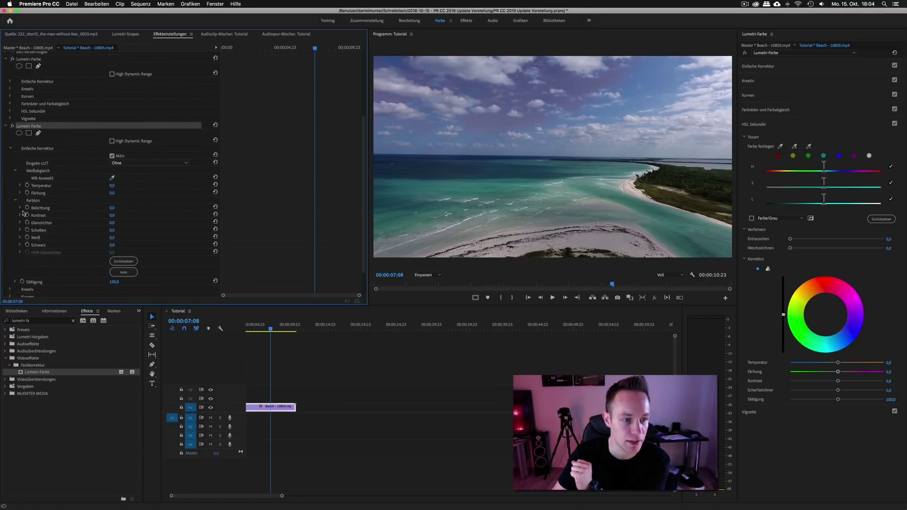
scroll(354, 184, "down", 2)
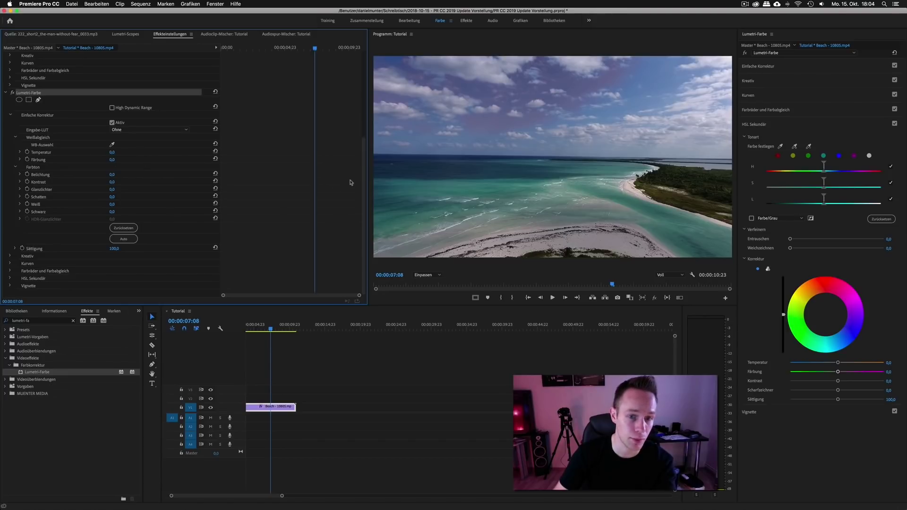
scroll(351, 183, "up", 3)
scroll(351, 182, "down", 3)
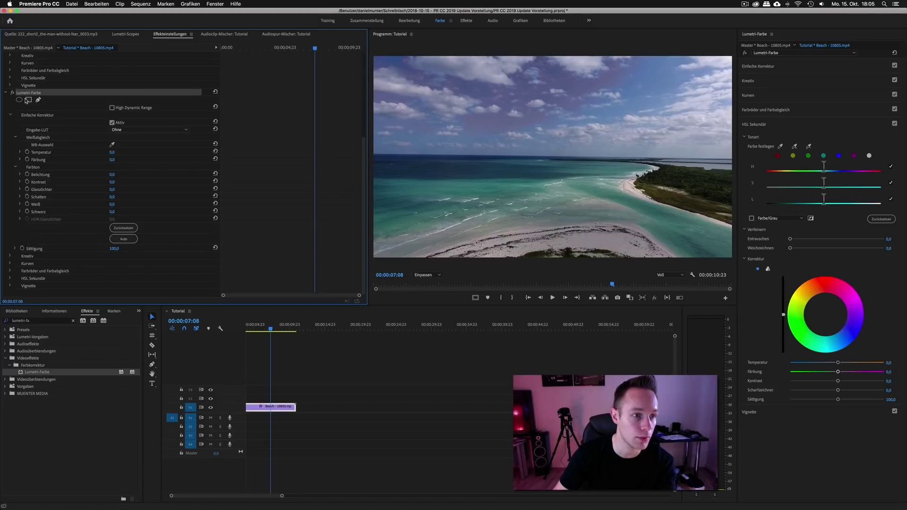
scroll(361, 166, "up", 5)
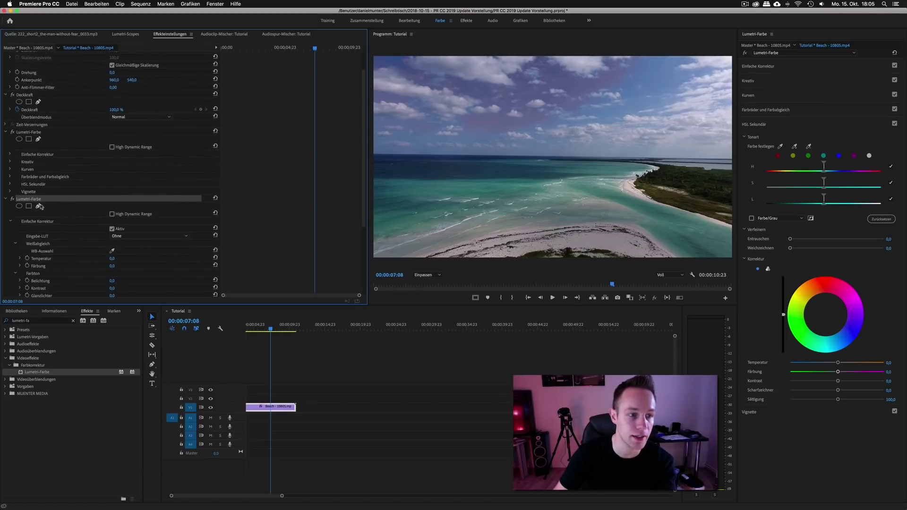
key("Delete")
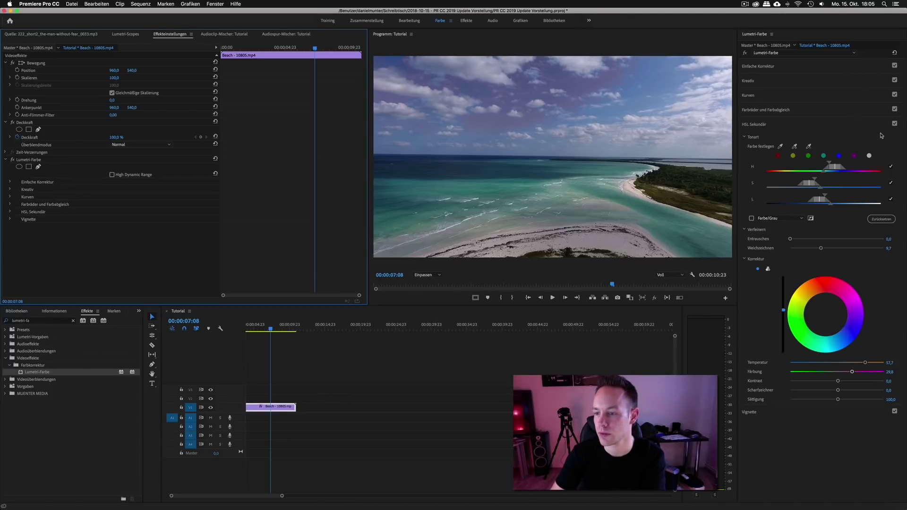
Step: Reset HSL Secondary, rename the Lumetri effect 'himmel', key the sky and set Tint to -100,0
left_click(881, 219)
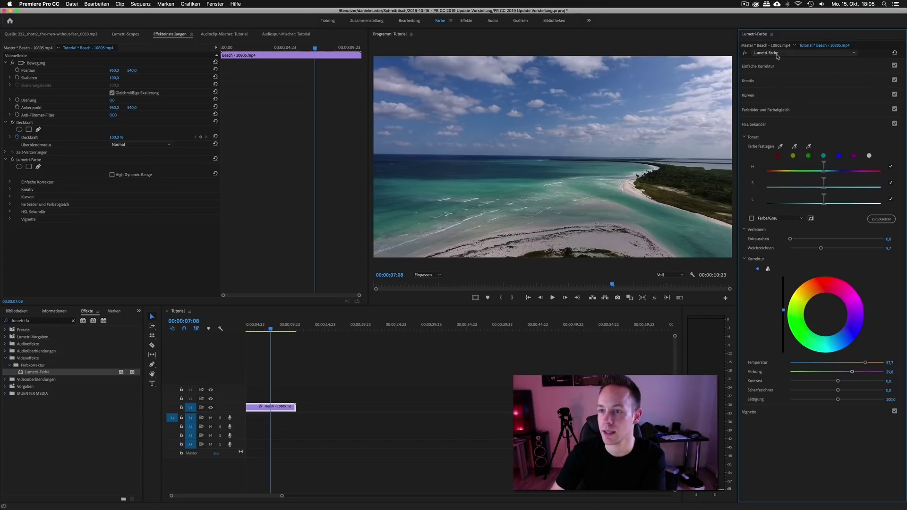
left_click(779, 54)
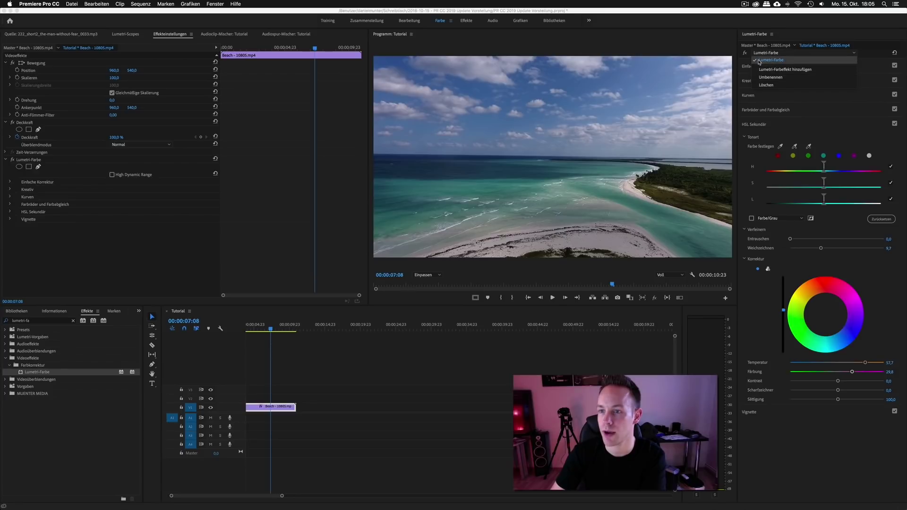
left_click(772, 77)
type("himmel")
key("Return")
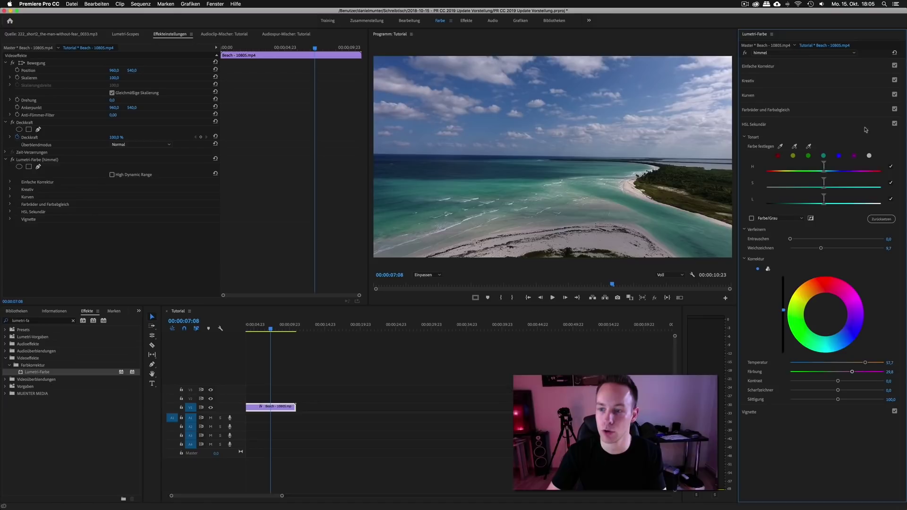
left_click(488, 89)
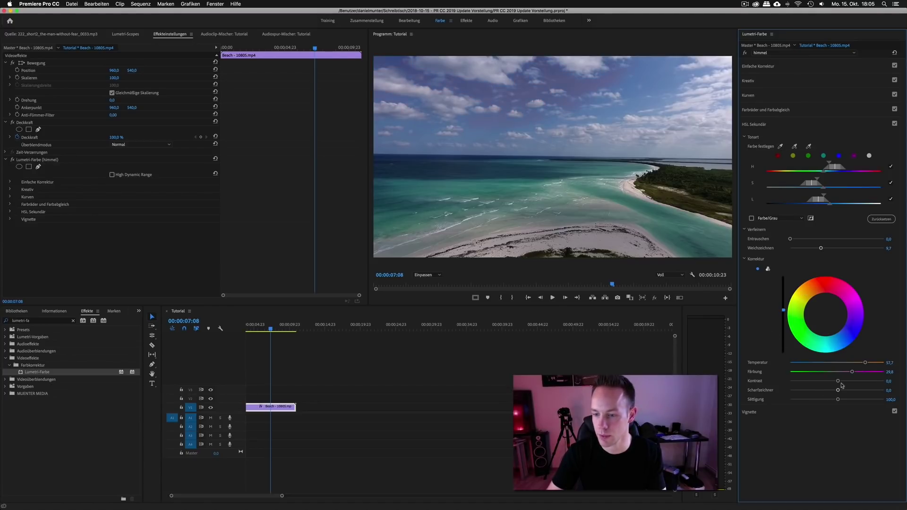
left_click_drag(852, 373, 813, 373)
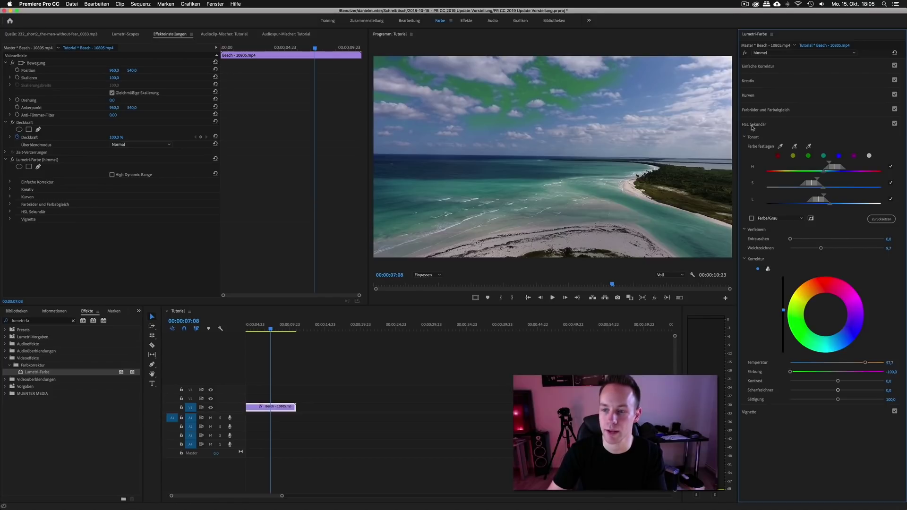
Step: Add a second Lumetri Color effect named 'meer' and sample the sea colour
left_click(775, 53)
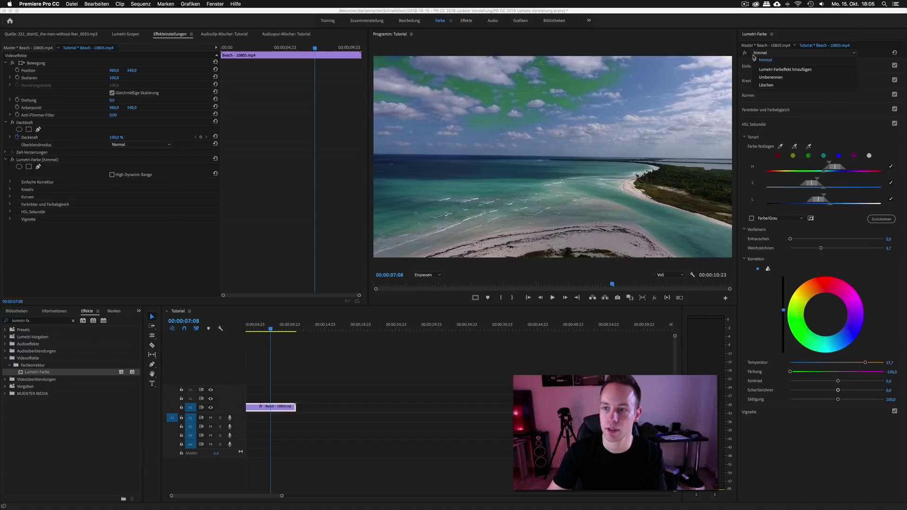
left_click(806, 70)
left_click(768, 51)
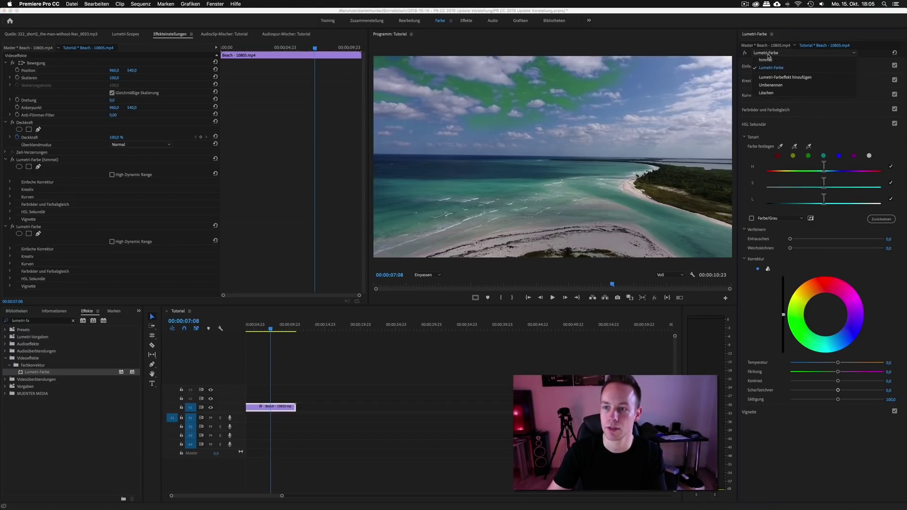
left_click(770, 85)
type("meer")
key("Return")
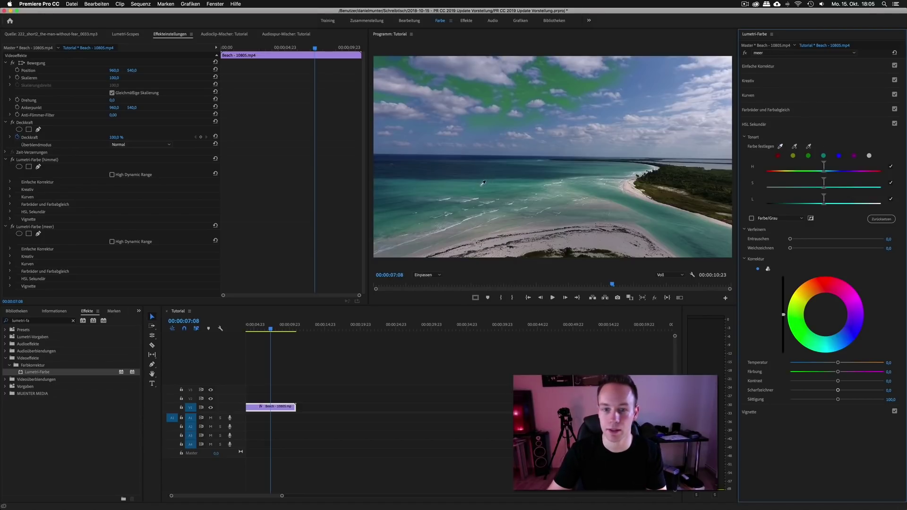
left_click(483, 184)
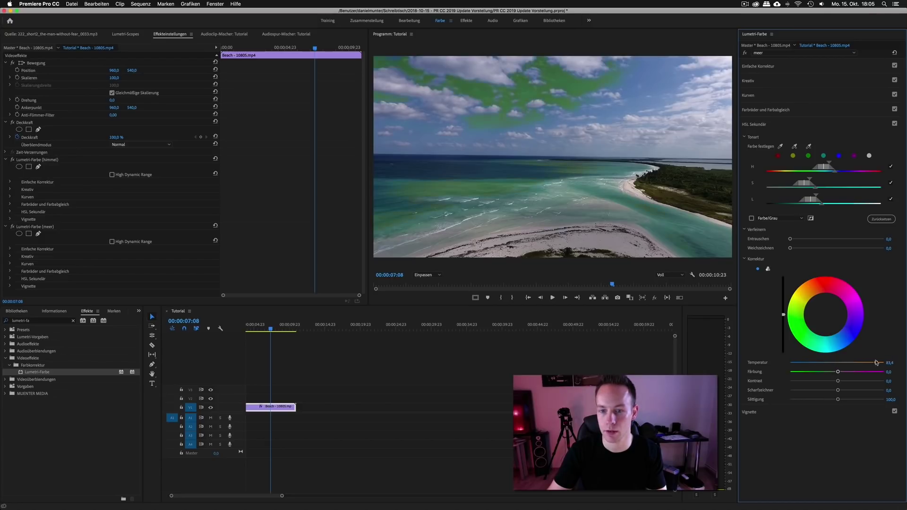
Step: Key the sea water in 'meer' and push its Temperature strongly negative so it looks bluer
left_click_drag(819, 361, 847, 362)
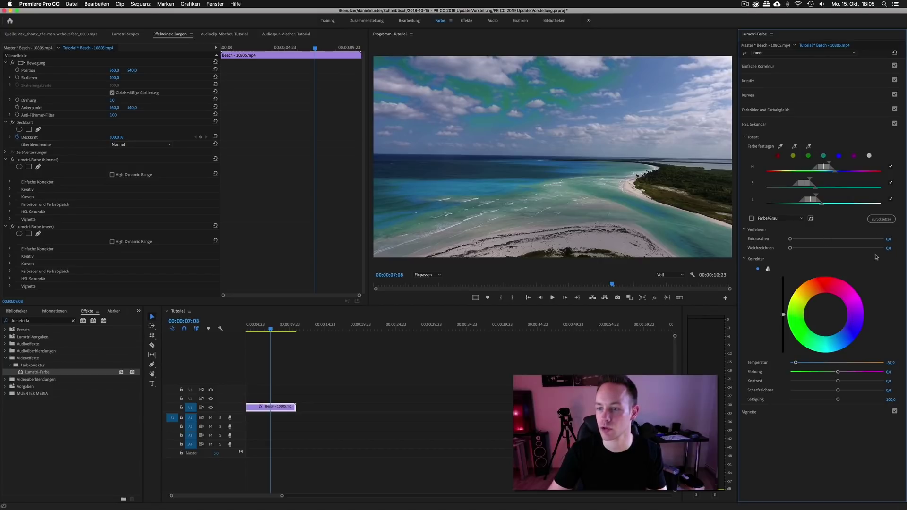
left_click(881, 219)
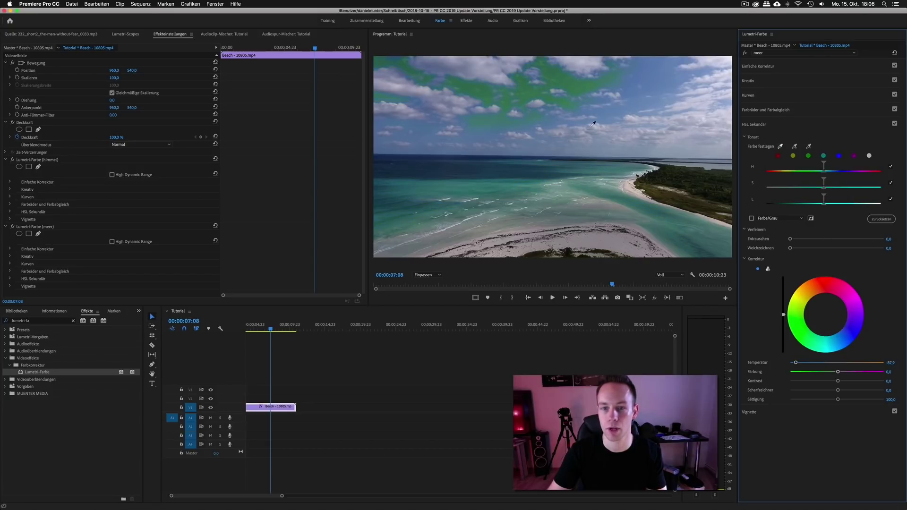
left_click(628, 201)
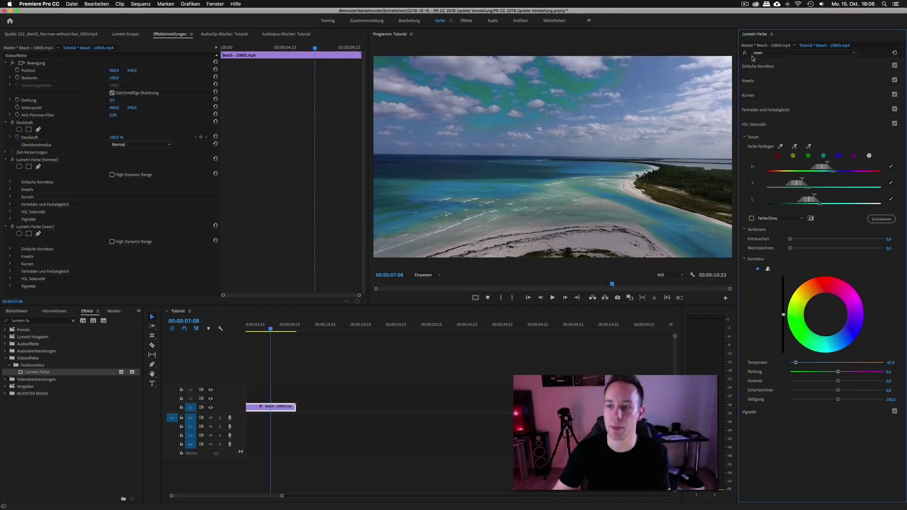
left_click(48, 227)
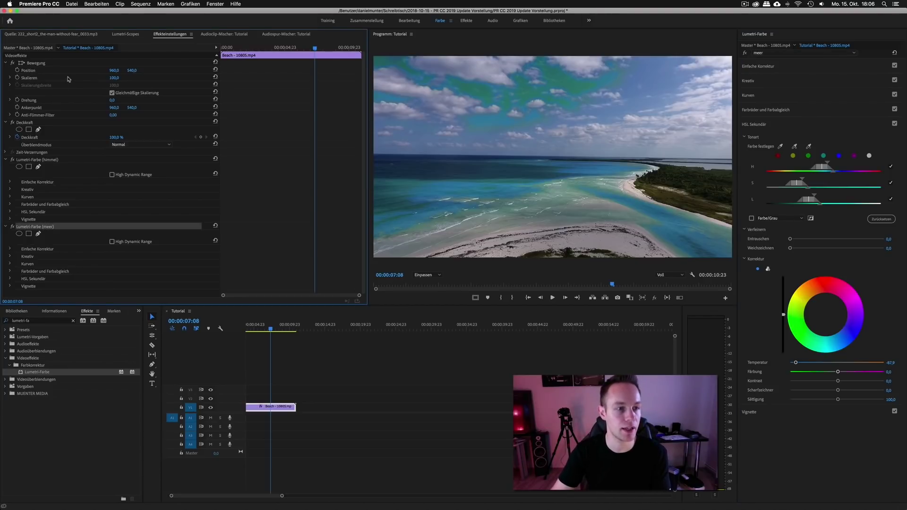
Step: Compare the himmel grade bypassed, delete the 'meer' effect, and reselect 'himmel'
left_click(47, 160)
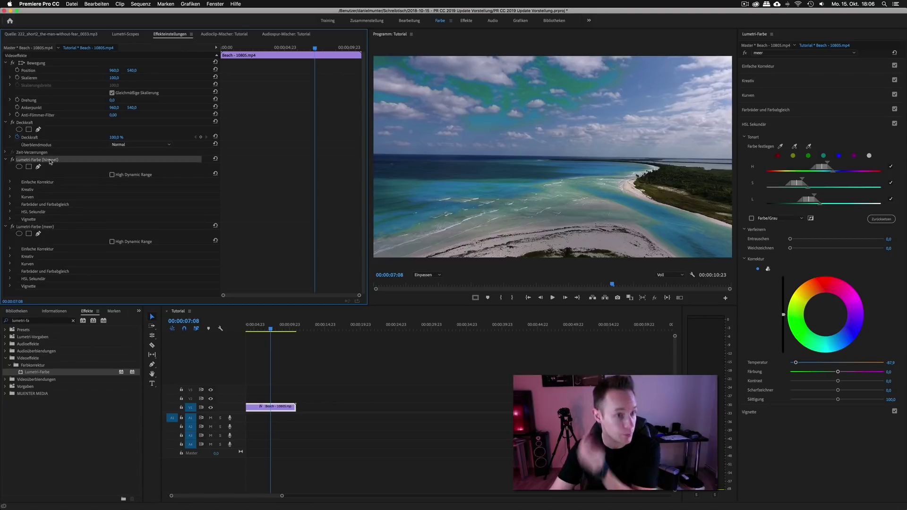
left_click(47, 227)
left_click(13, 160)
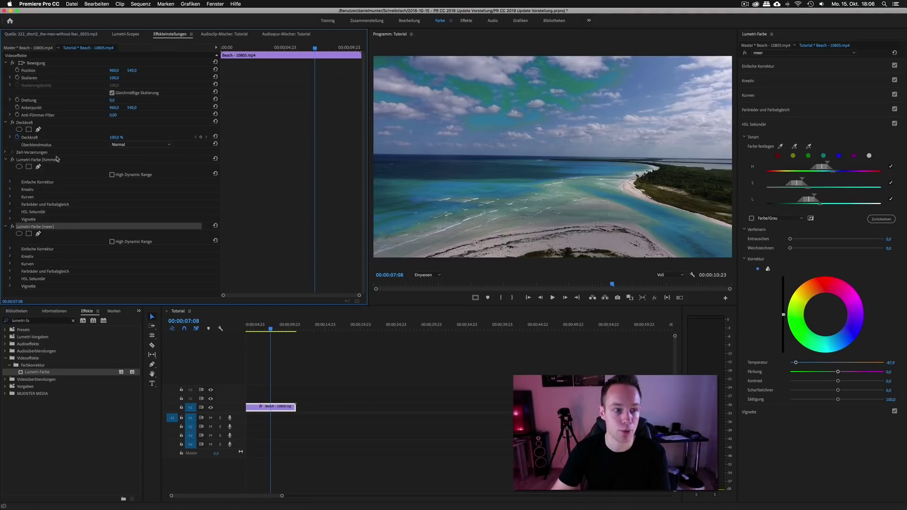
key("Delete")
left_click(176, 158)
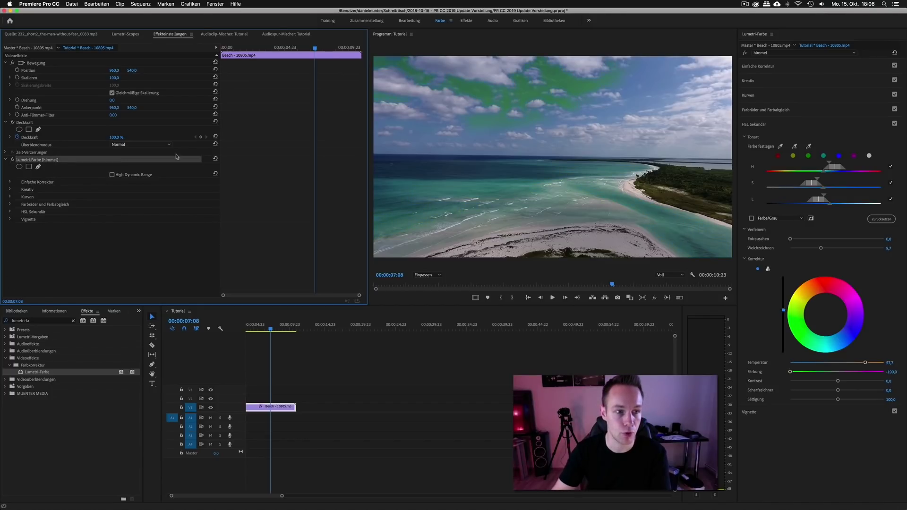
left_click(805, 53)
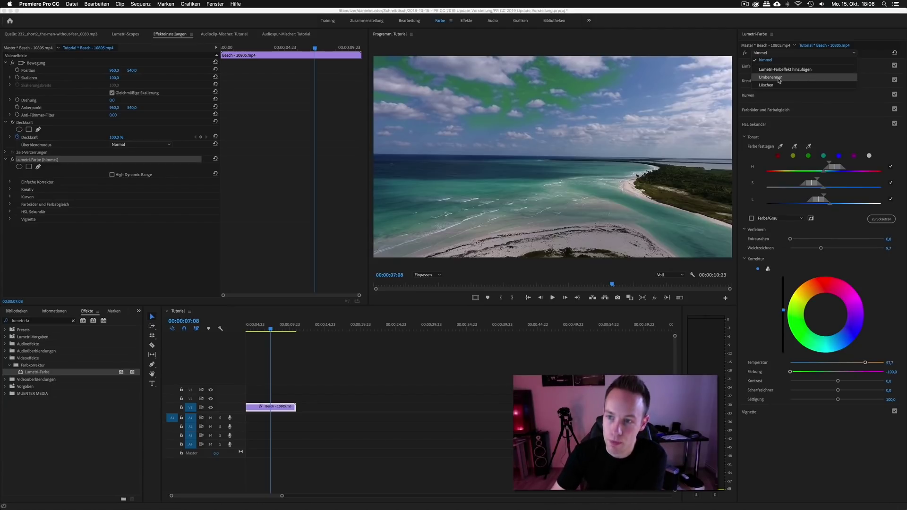
left_click(744, 53)
left_click(744, 53)
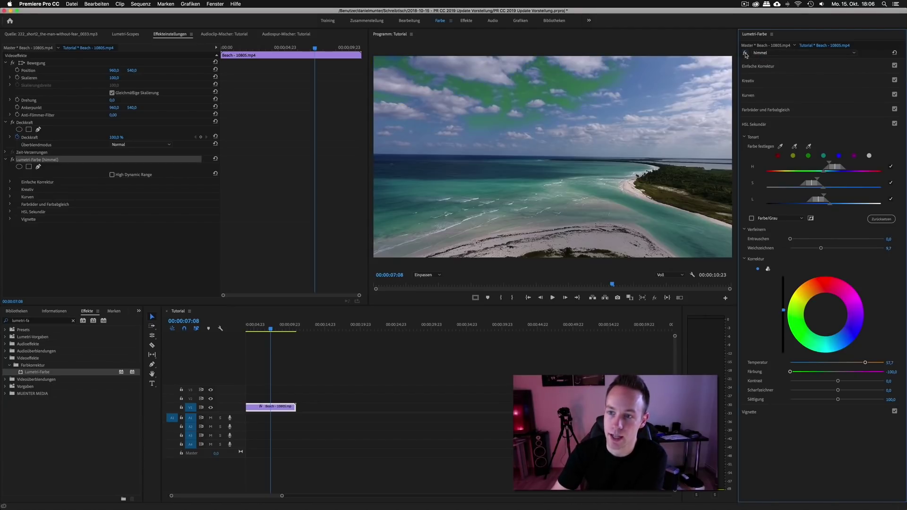
left_click(758, 55)
left_click(768, 54)
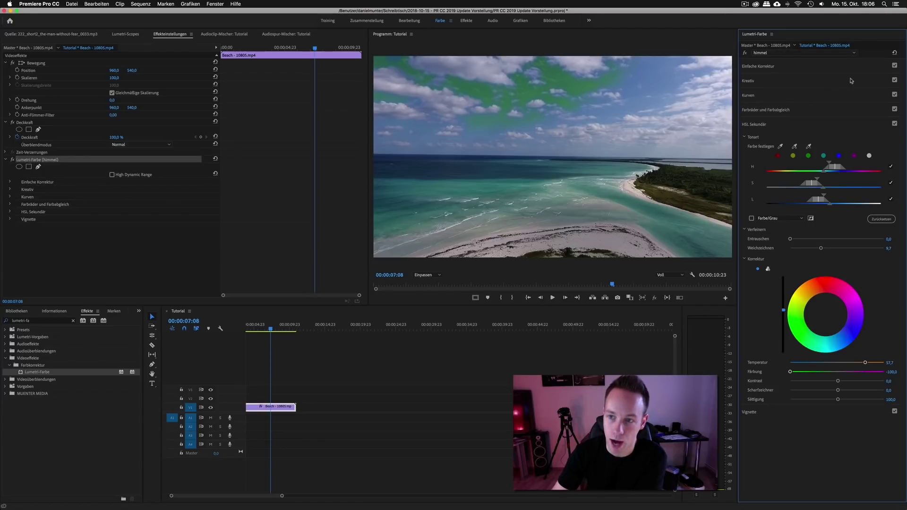
left_click(798, 52)
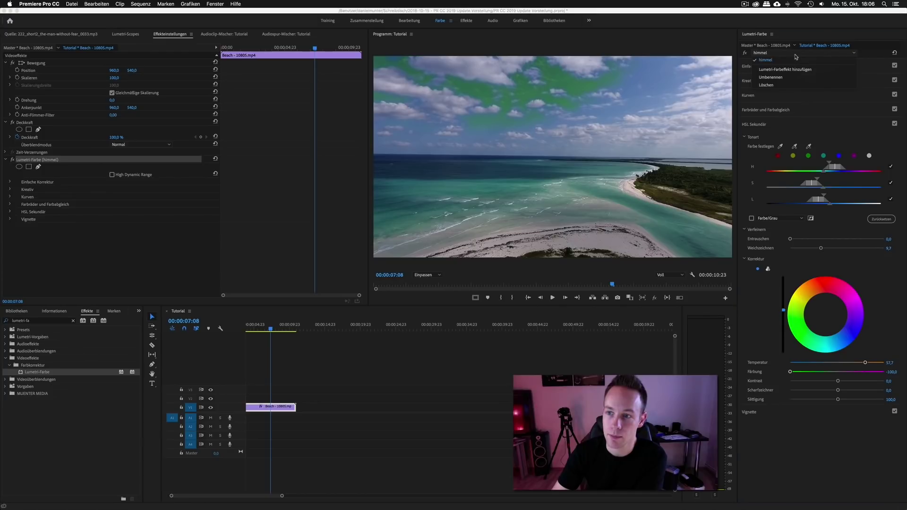
Step: Add a second Lumetri Color effect to the beach clip
right_click(55, 251)
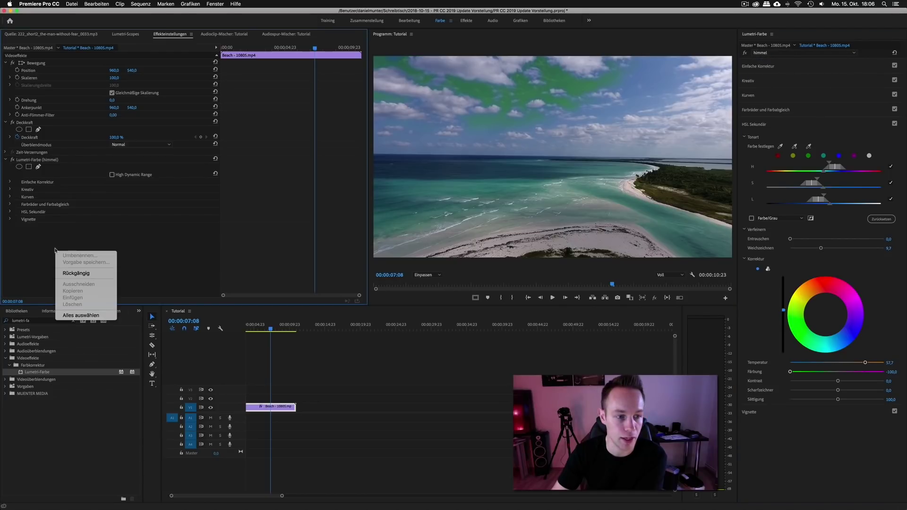
key("Escape")
left_click(40, 372)
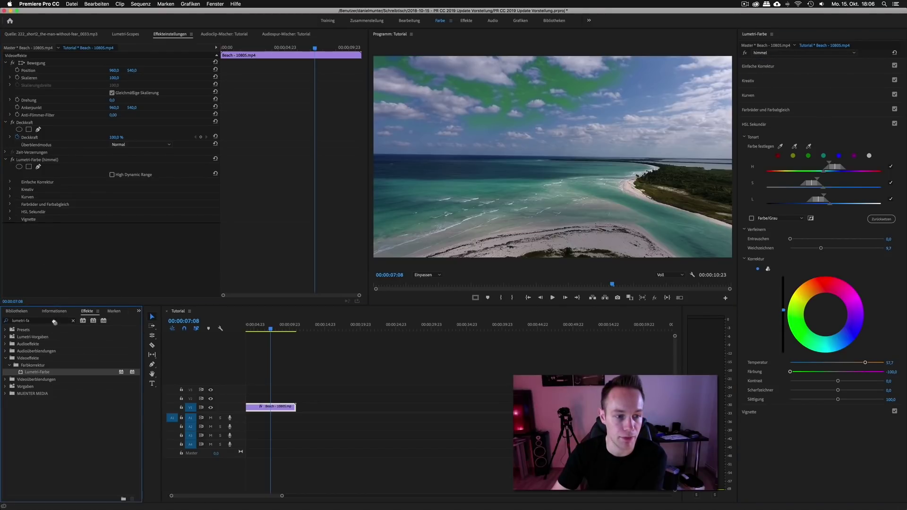
left_click(784, 54)
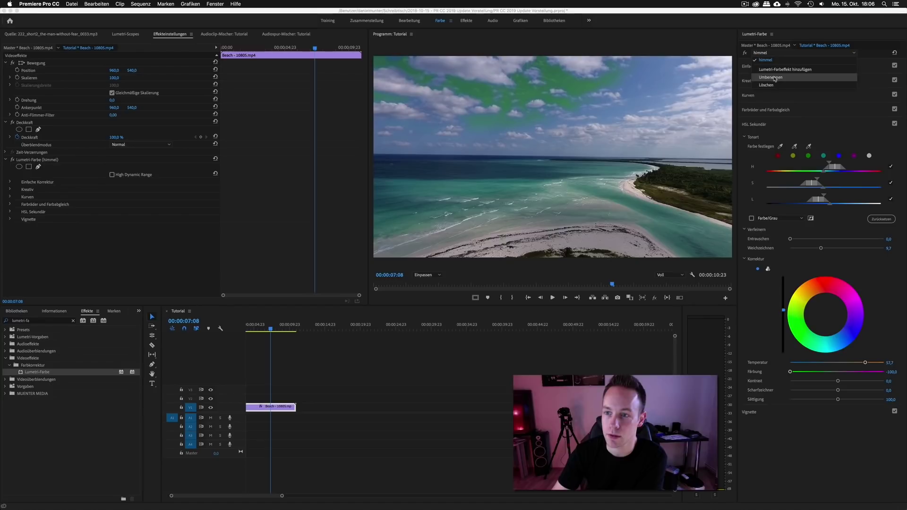
left_click(784, 70)
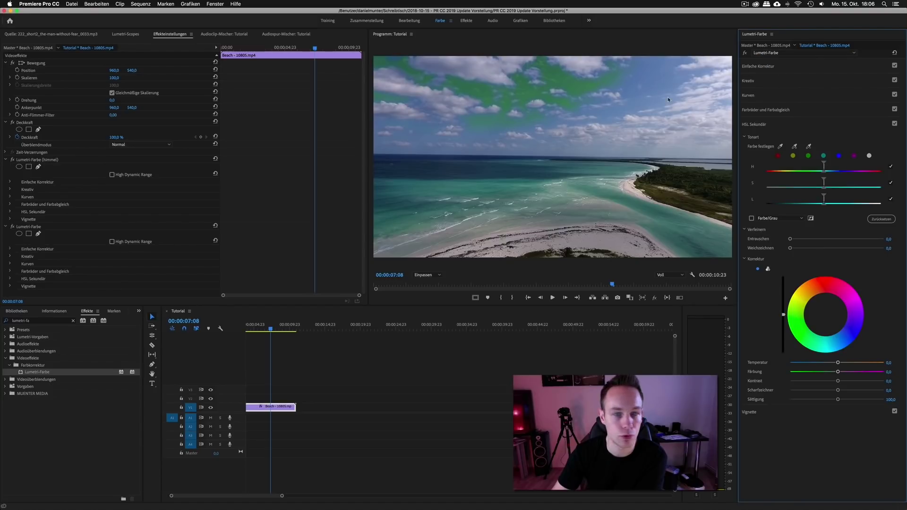
Step: Rename the new Lumetri effect to 'test'
left_click(785, 53)
left_click(790, 84)
type("test")
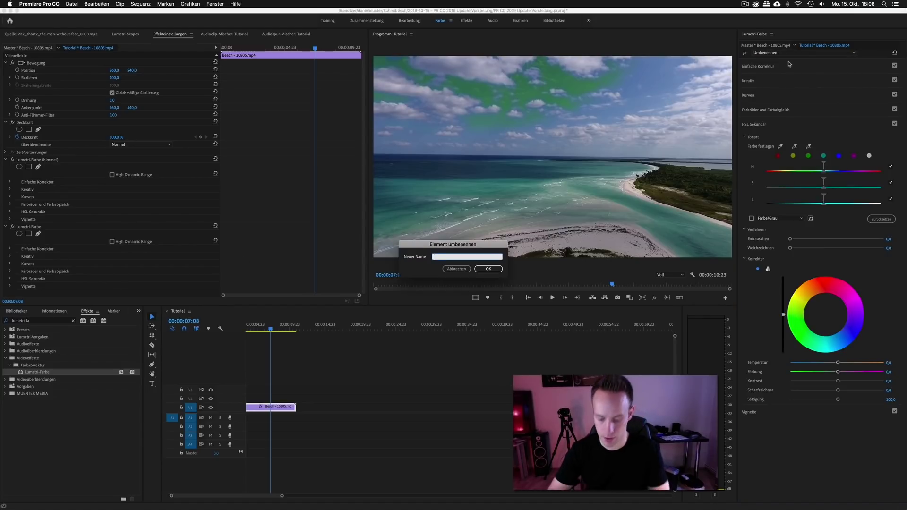
key("Return")
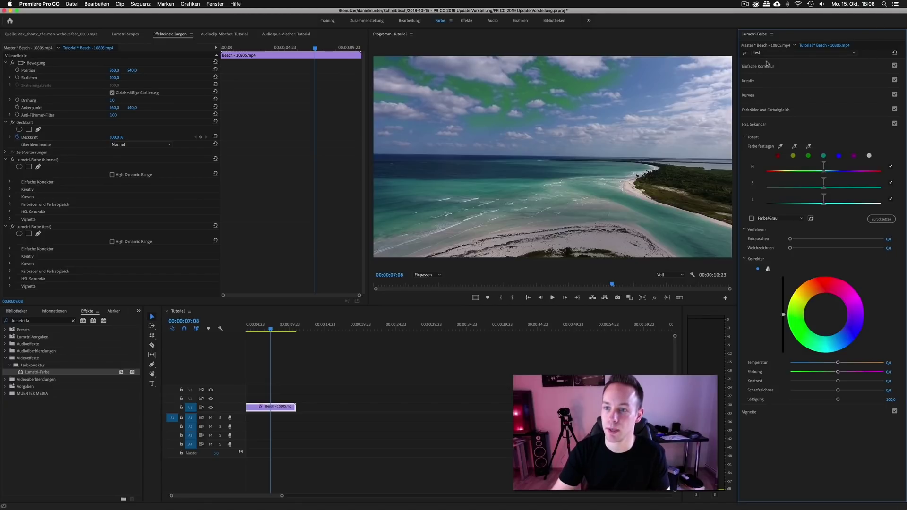
Step: Raise the test effect's exposure to 1,2 and bypass the himmel grade
left_click(752, 67)
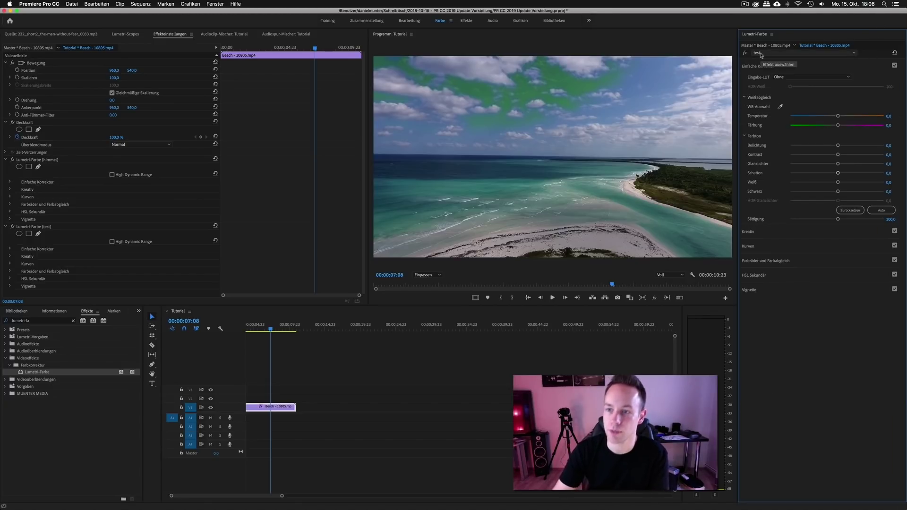
left_click_drag(838, 145, 848, 146)
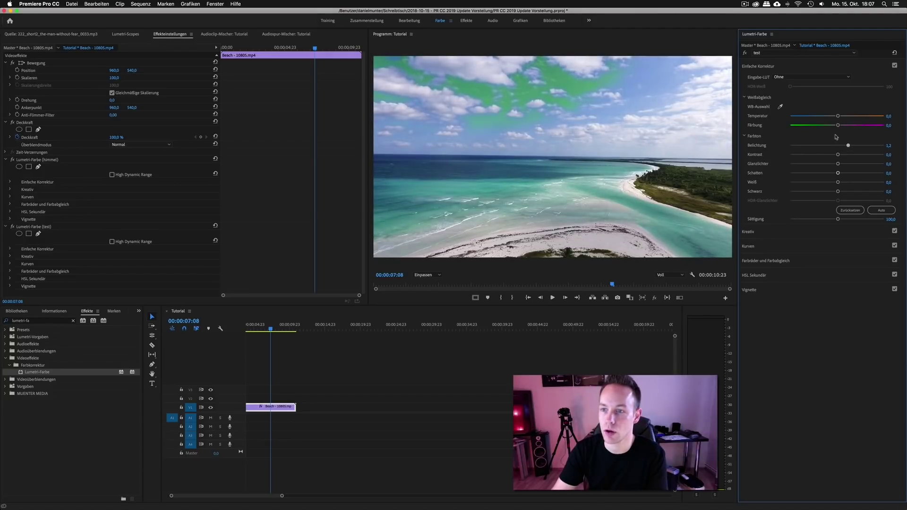
left_click(770, 54)
left_click(767, 60)
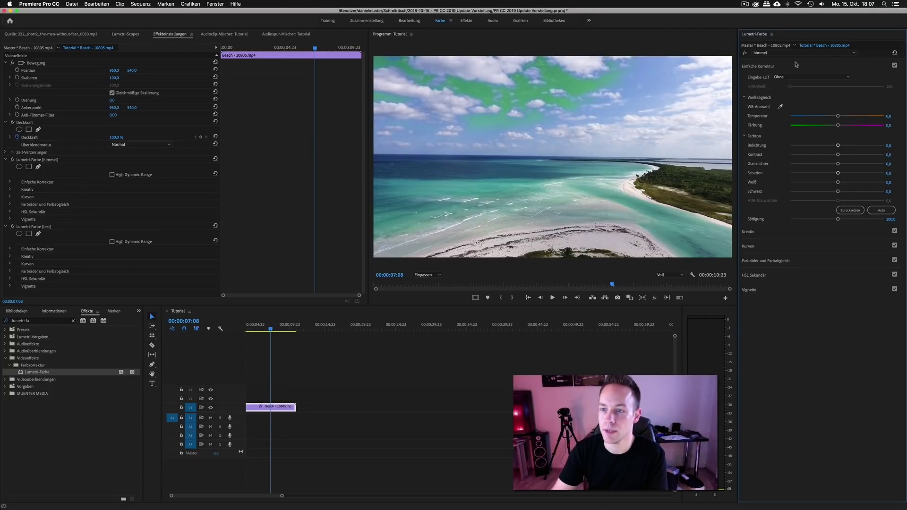
left_click(745, 53)
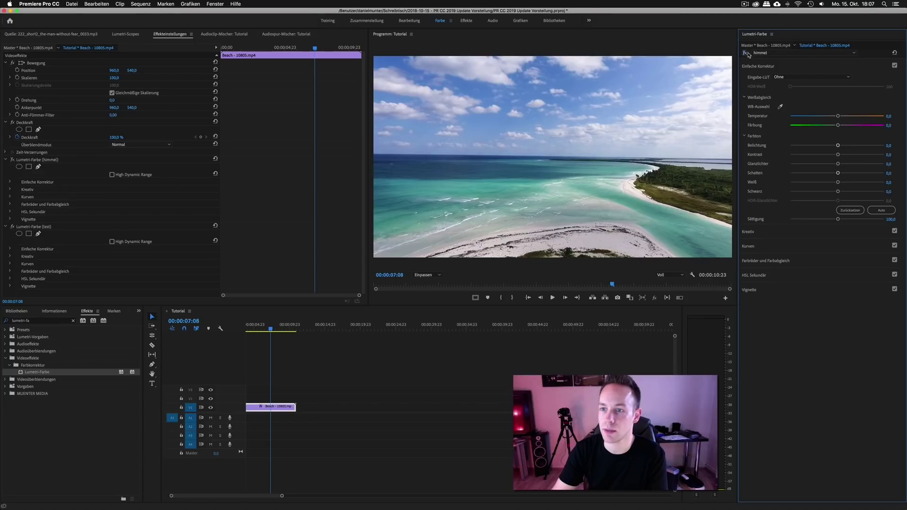
left_click(745, 53)
left_click(746, 53)
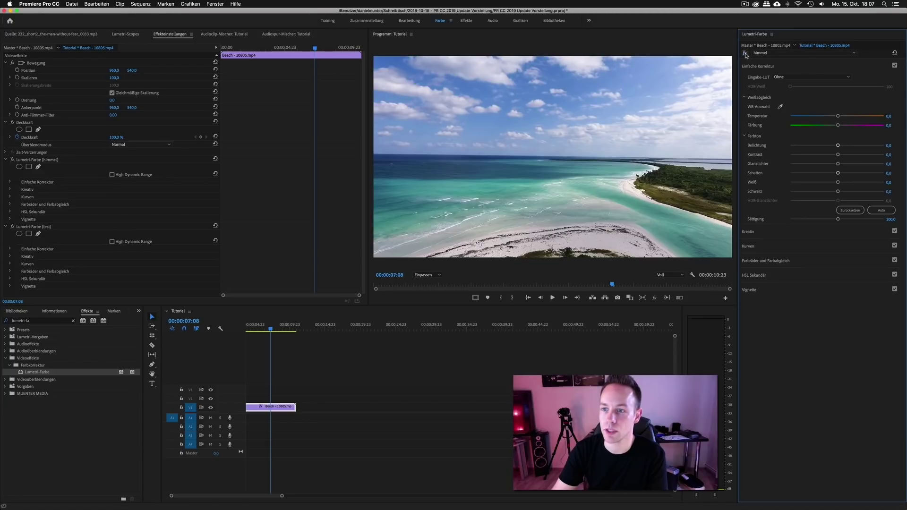
Step: Toggle the test effect on and off to compare, then delete it
left_click(761, 53)
left_click(774, 69)
left_click(746, 53)
left_click(746, 53)
left_click(745, 54)
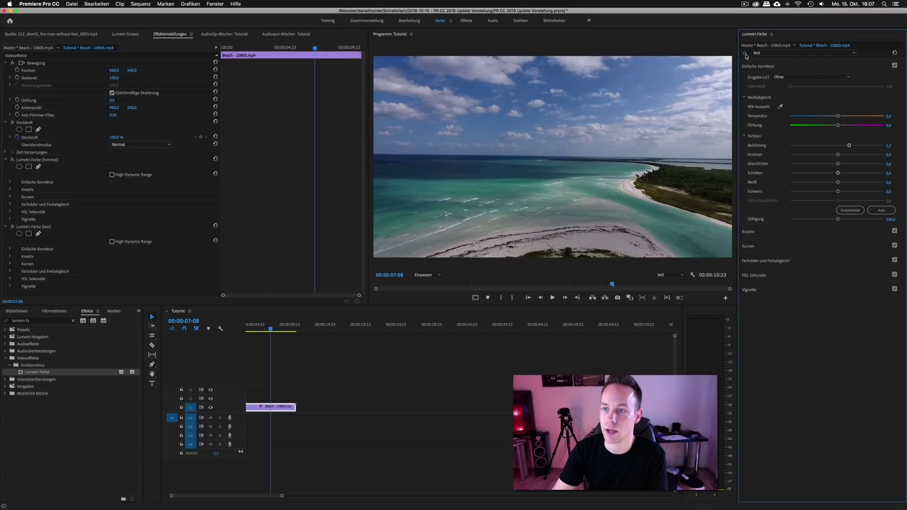
left_click(745, 53)
left_click(12, 227)
left_click(12, 227)
left_click(33, 226)
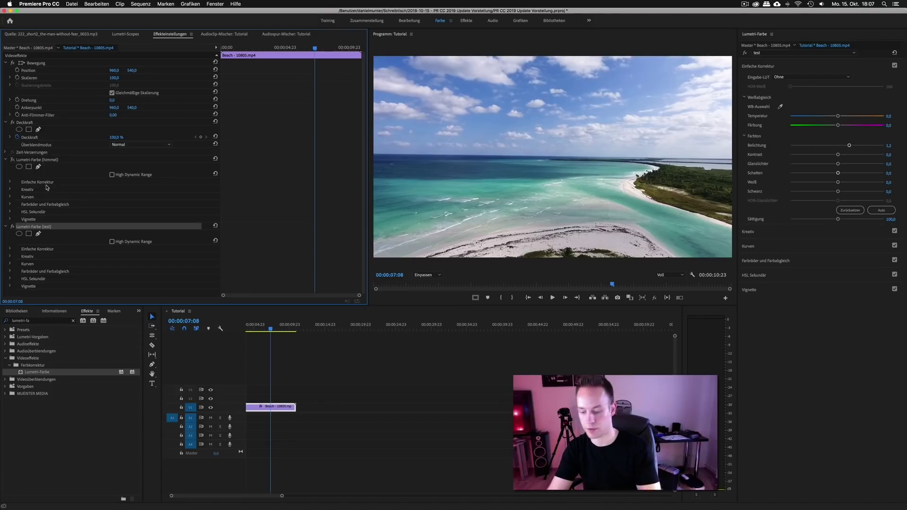
key("Delete")
Step: Delete the himmel Lumetri effect from the beach clip and expand another Lumetri section
left_click(38, 159)
key("Delete")
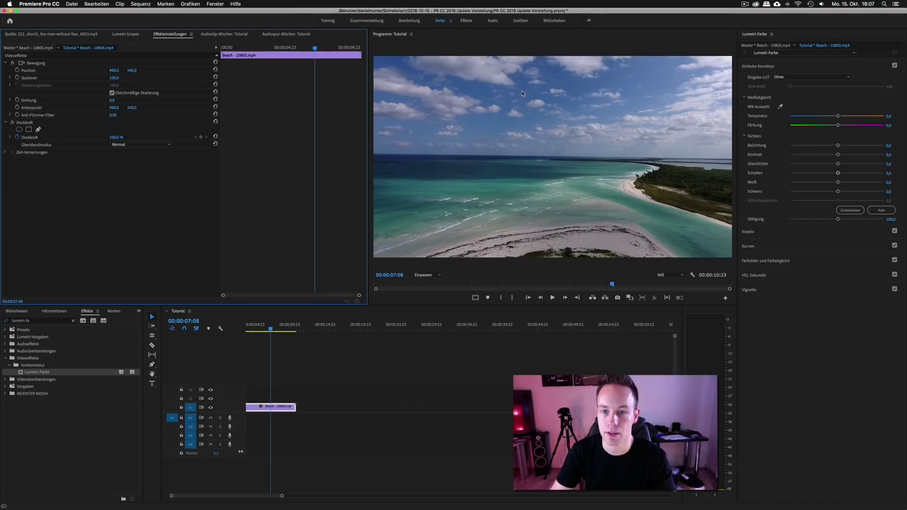
left_click(762, 275)
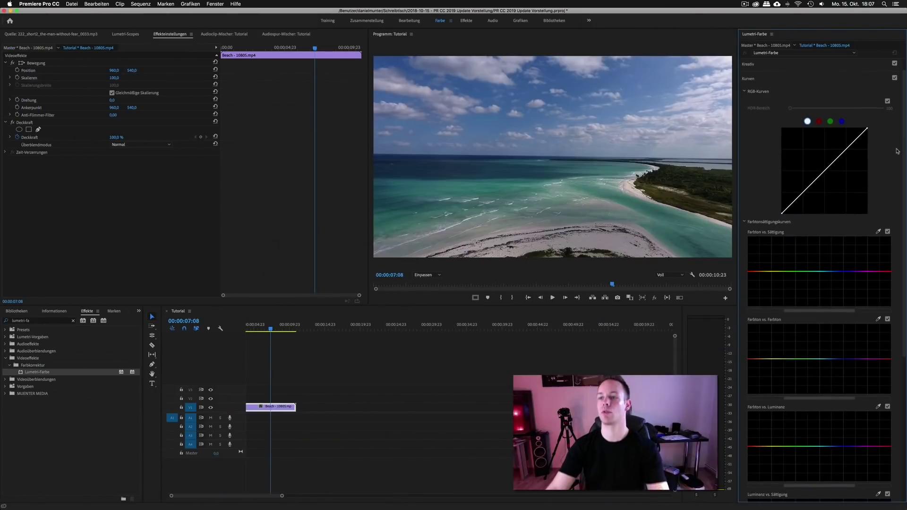
scroll(768, 122, "down", 5)
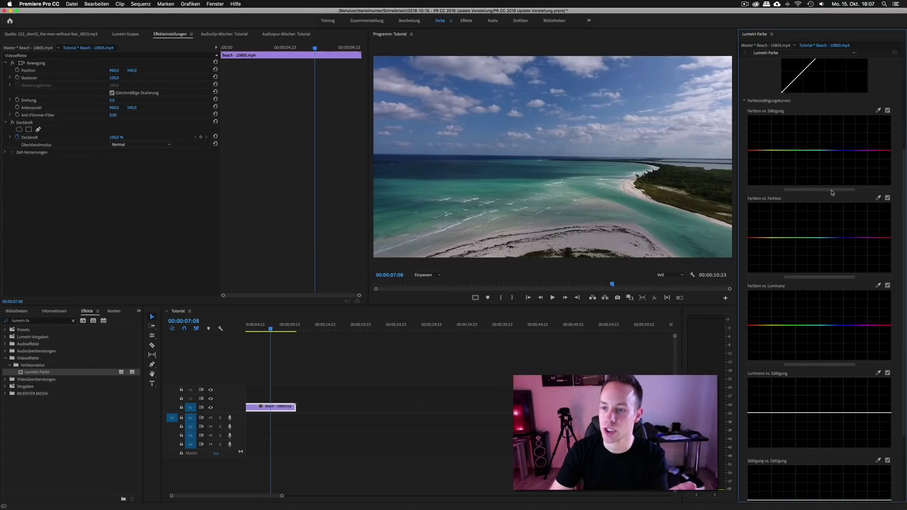
left_click_drag(903, 171, 901, 351)
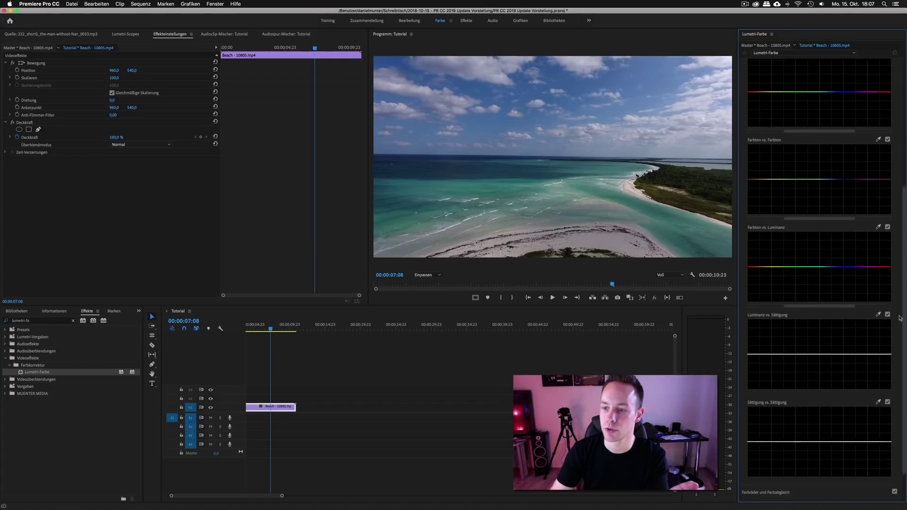
scroll(876, 199, "up", 3)
scroll(876, 200, "up", 3)
scroll(876, 200, "up", 2)
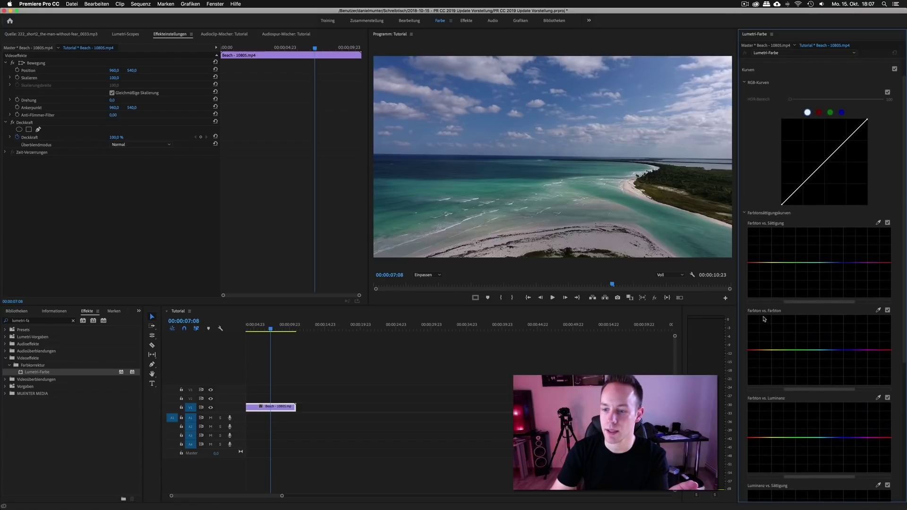
left_click_drag(902, 152, 903, 258)
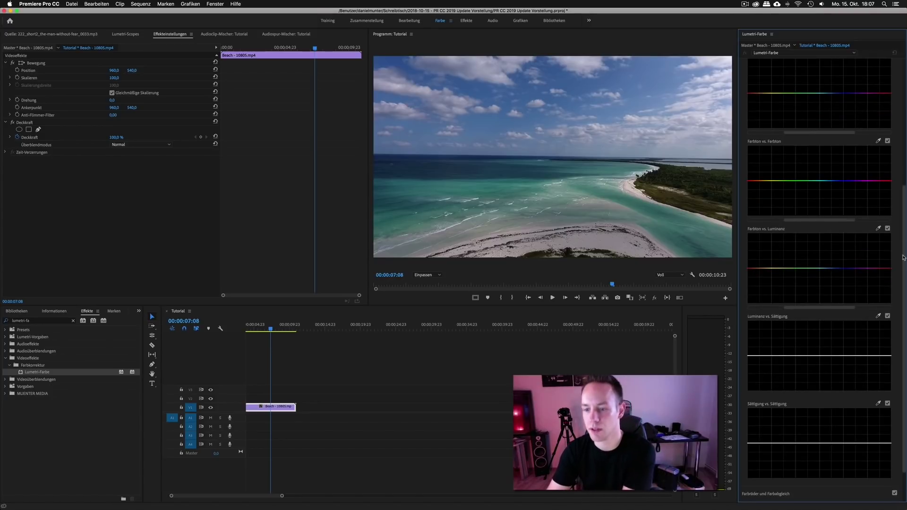
scroll(782, 188, "up", 3)
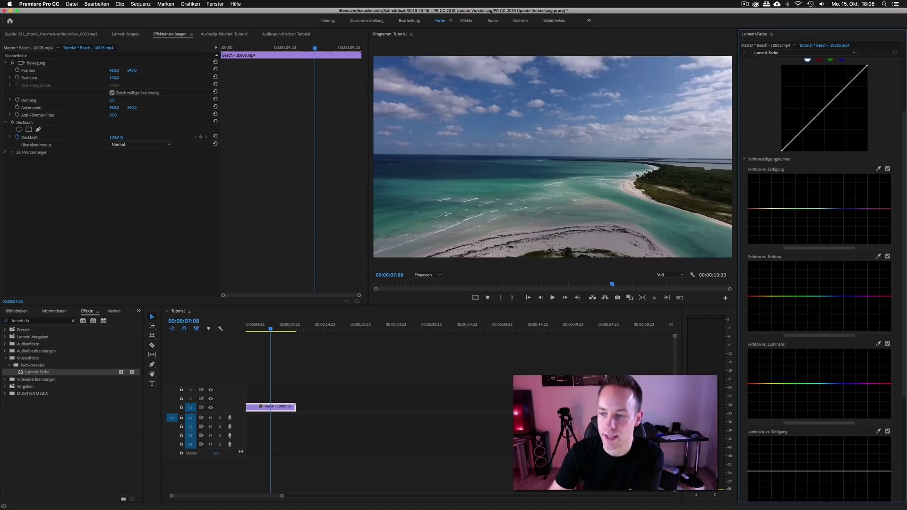
scroll(856, 317, "down", 5)
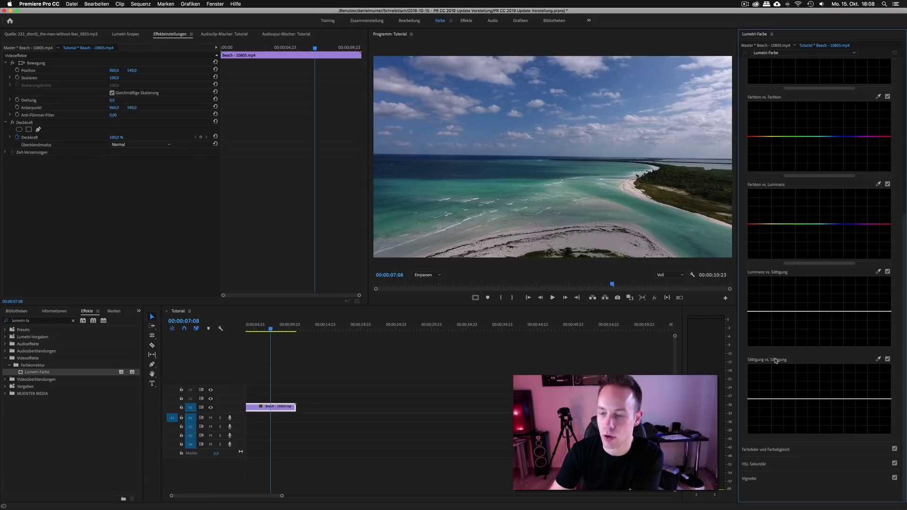
scroll(784, 357, "up", 4)
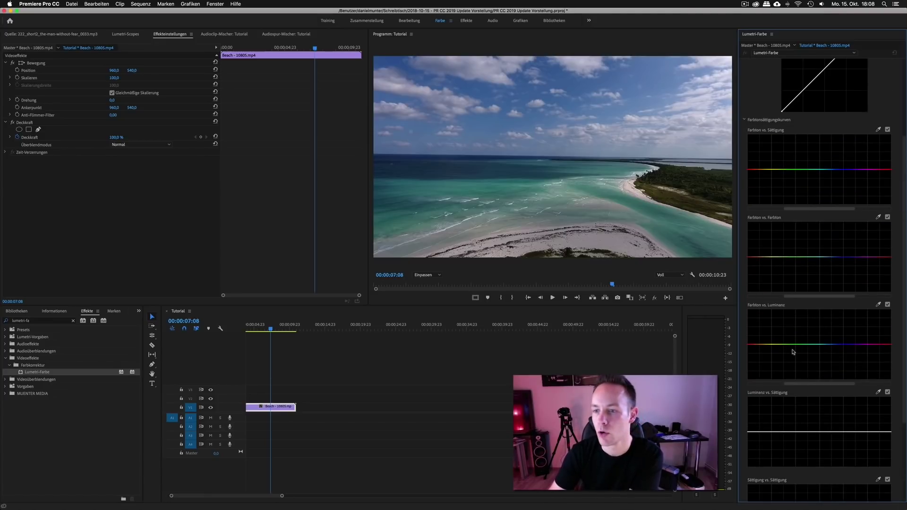
scroll(793, 352, "up", 2)
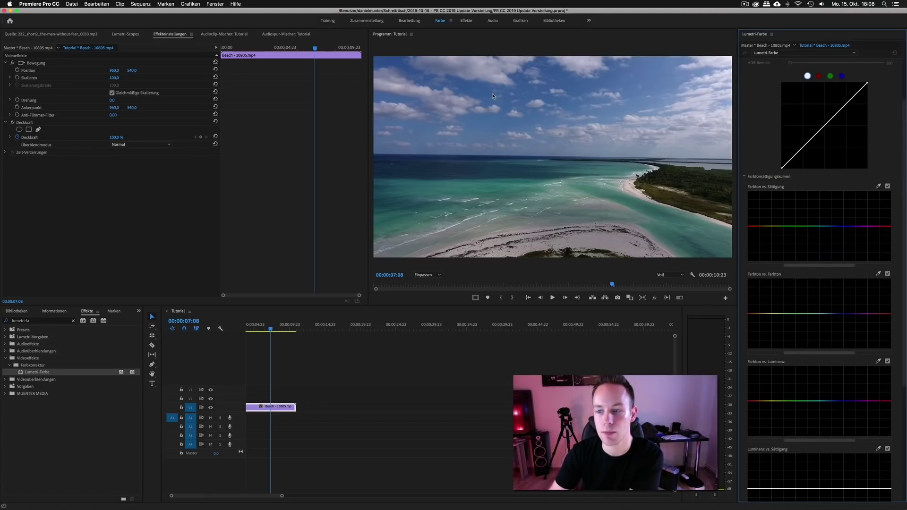
Step: Sample the sky's blue onto the Hue vs Saturation curve and raise it into a small peak
left_click(878, 187)
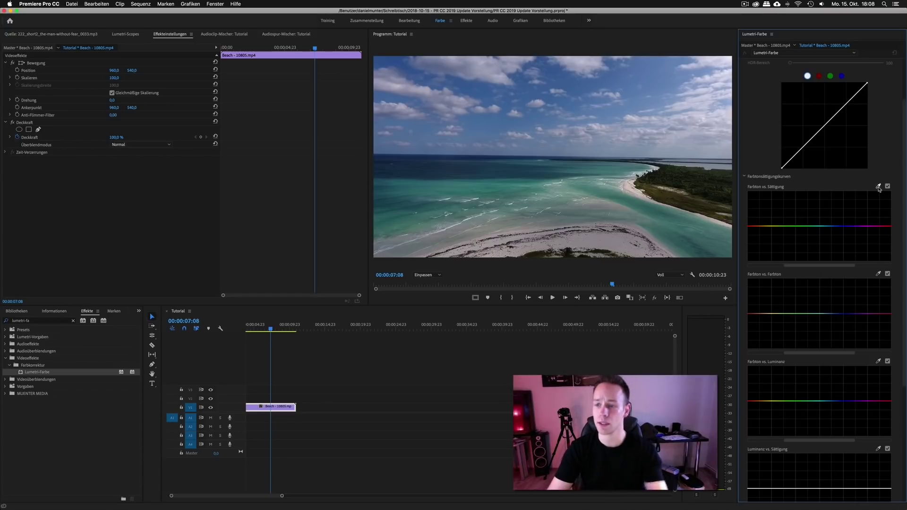
left_click(476, 95)
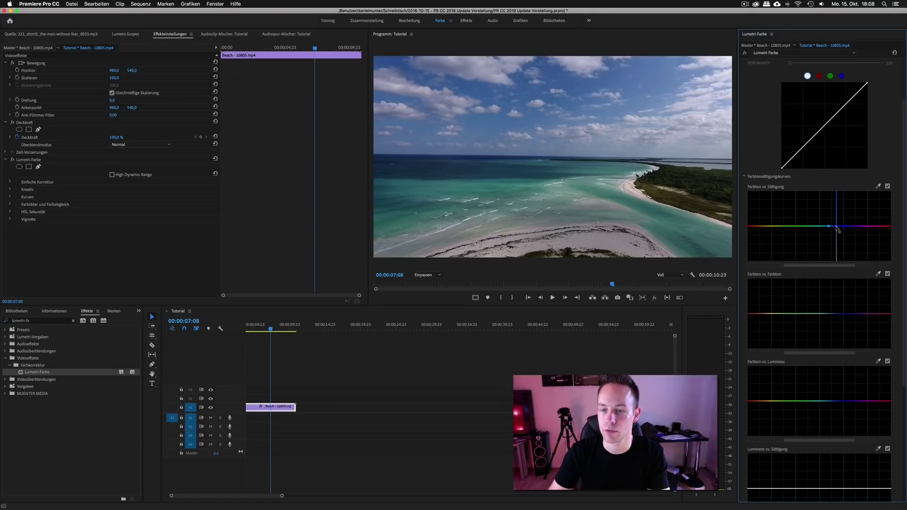
mouse_move(837, 229)
left_mouse_down()
mouse_move(838, 206)
mouse_move(839, 255)
left_mouse_up()
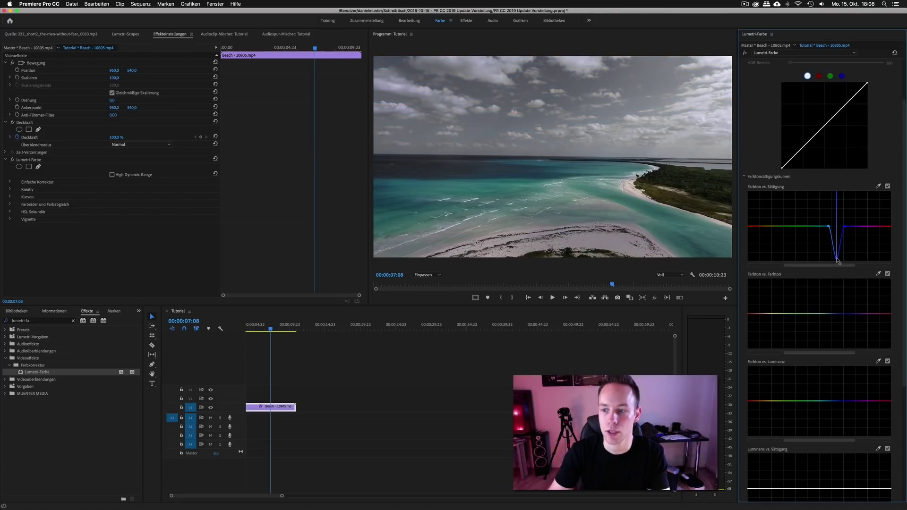
left_click_drag(837, 257, 835, 243)
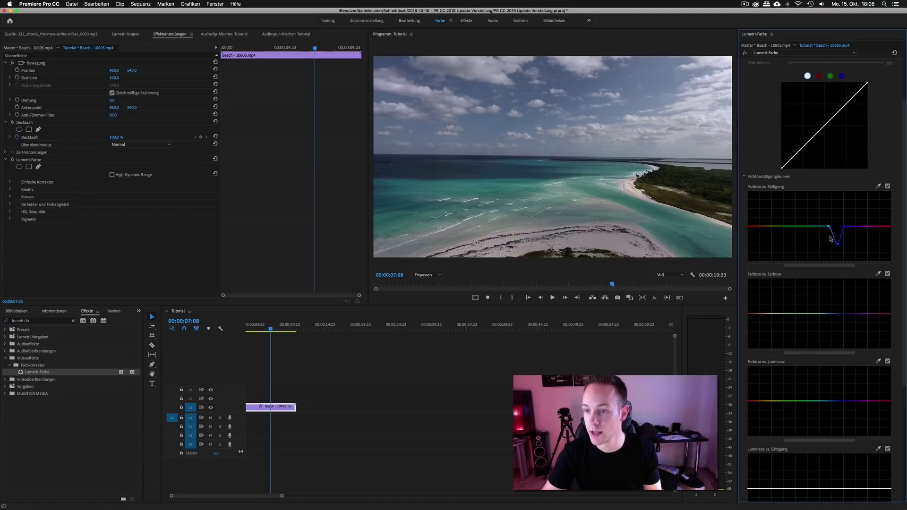
left_click(837, 244)
left_click_drag(837, 243, 836, 220)
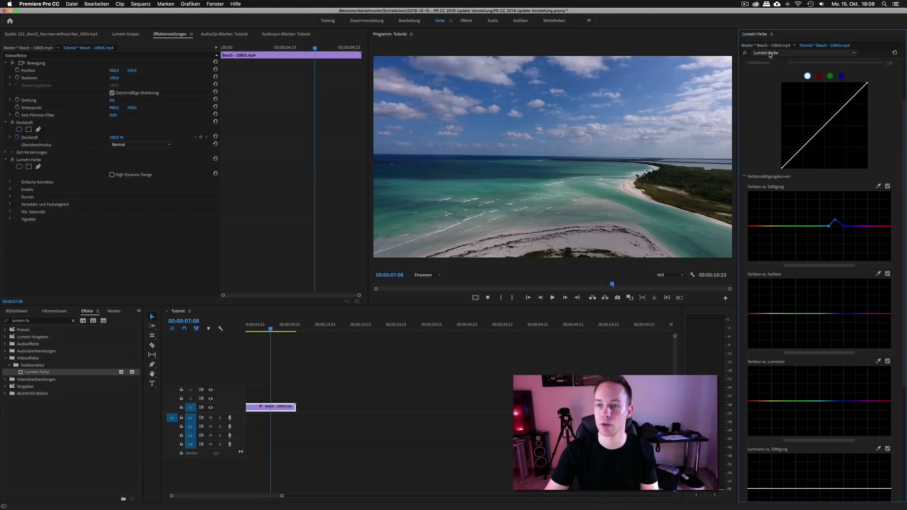
left_click(803, 52)
Step: Rename the sky Lumetri effect to 'himmel'
left_click(804, 68)
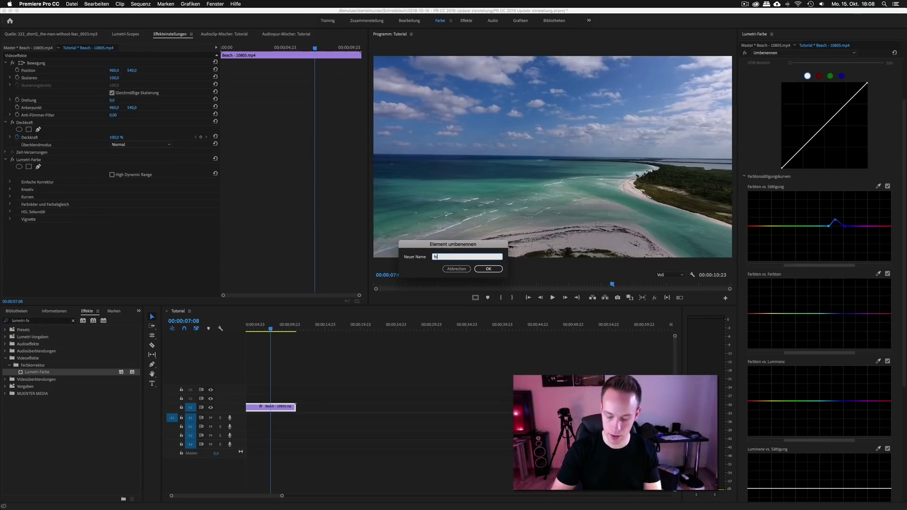
type("himmel")
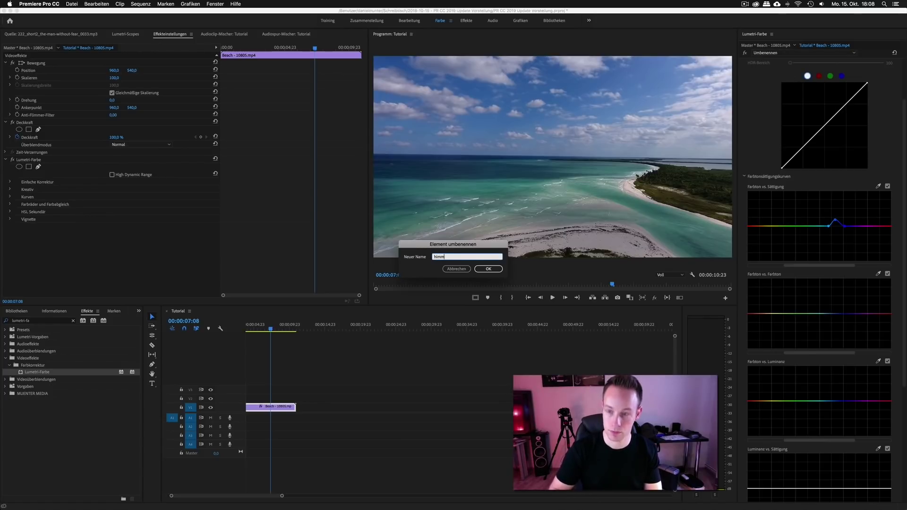
key("Return")
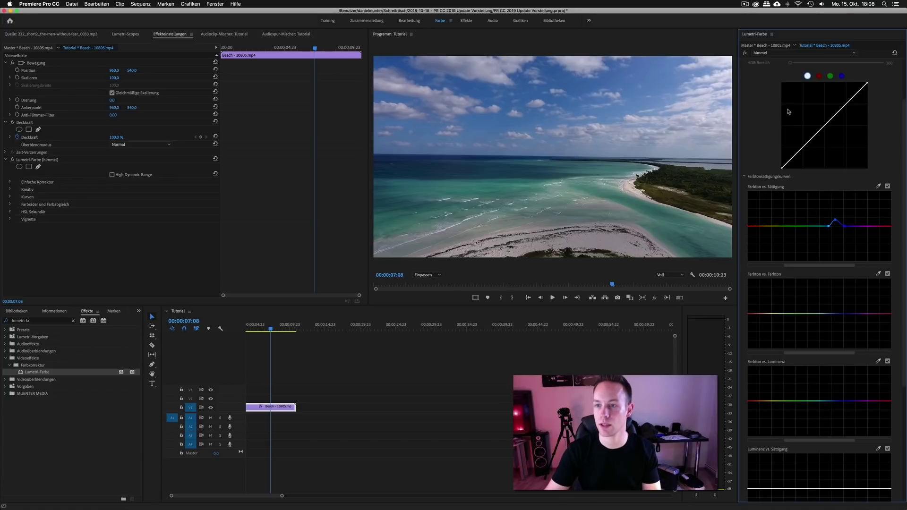
Step: Add another Lumetri Color effect and name it 'wasser'
left_click(765, 53)
left_click(774, 70)
left_click(777, 54)
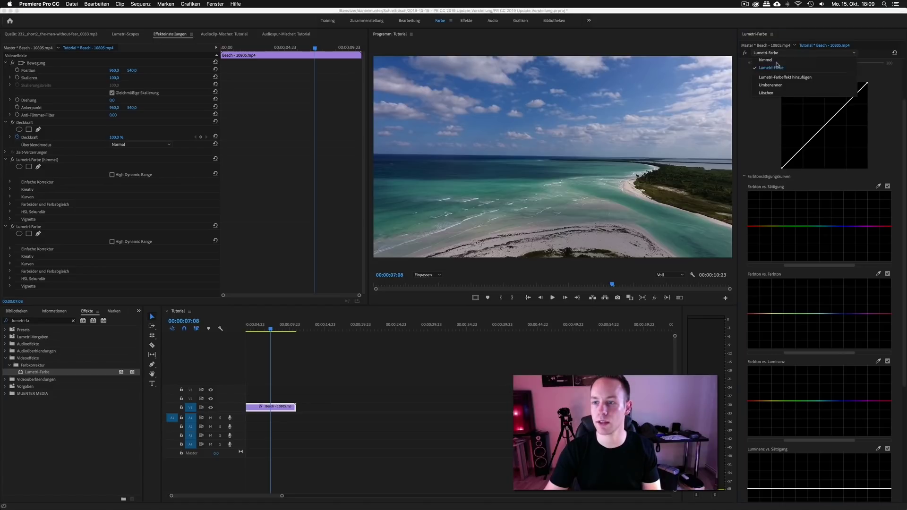
left_click(771, 85)
type("wasser")
key("Return")
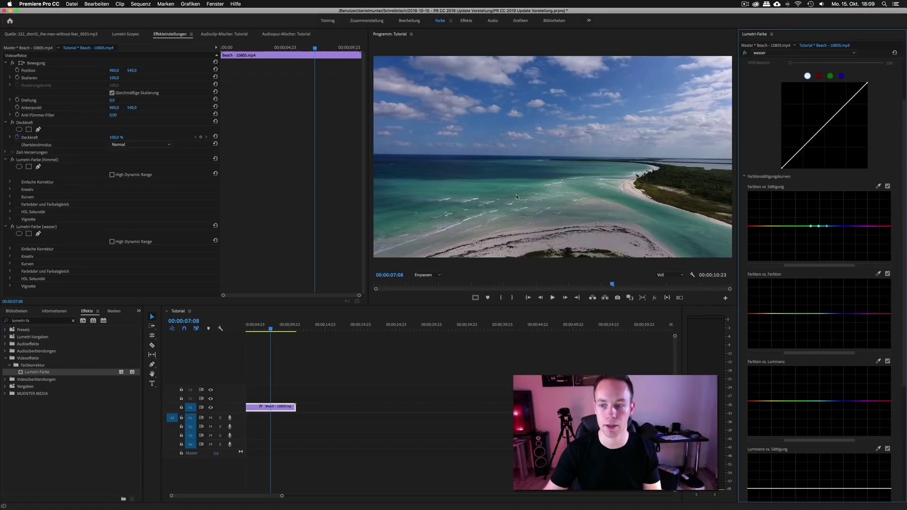
Step: Fine-tune the wasser effect's hue-vs-saturation peak at the sea's turquoise
mouse_move(819, 228)
left_mouse_down()
mouse_move(822, 235)
mouse_move(819, 201)
mouse_move(820, 209)
left_mouse_up()
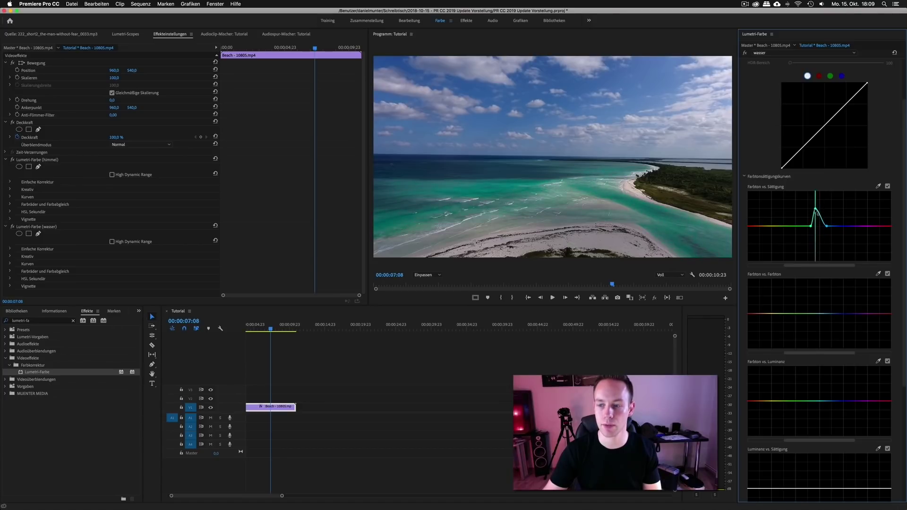
mouse_move(819, 208)
left_mouse_down()
mouse_move(817, 232)
mouse_move(821, 214)
left_mouse_up()
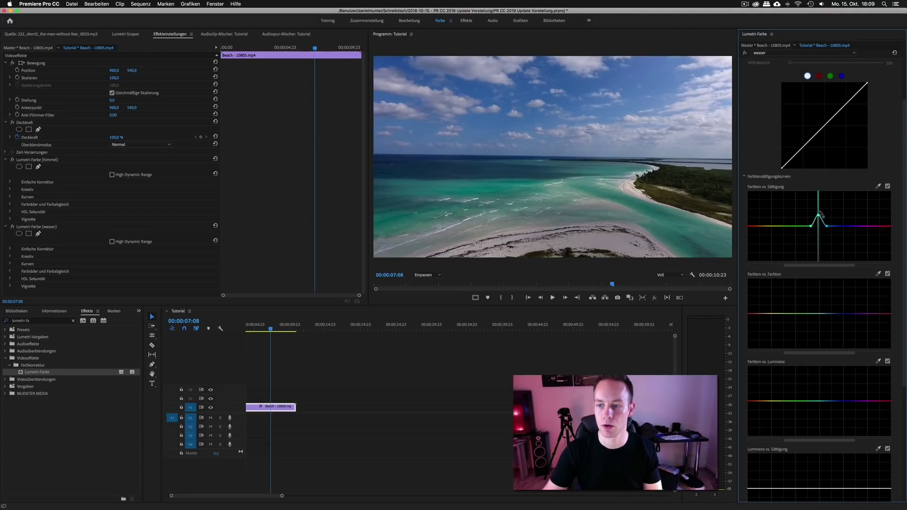
left_click(769, 53)
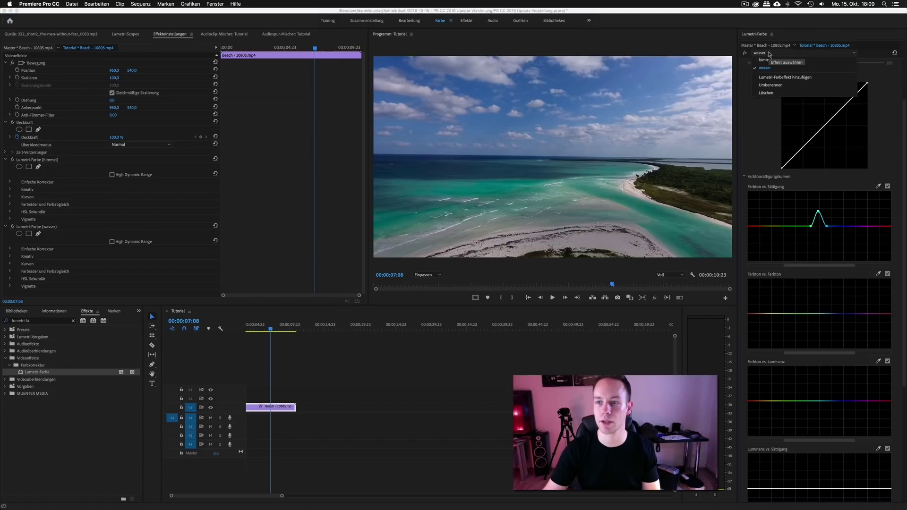
left_click(769, 54)
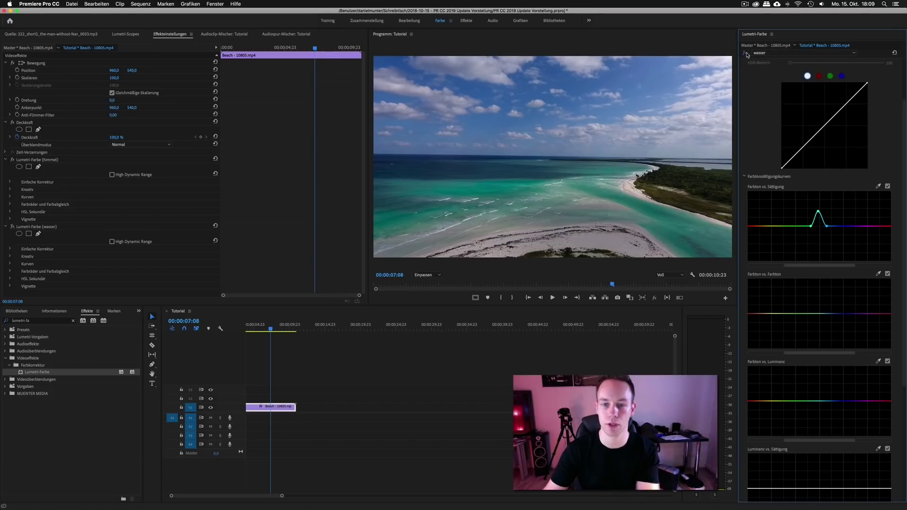
Step: On the himmel instance, sample the sky's blue on Hue vs Luminance and darken it slightly
left_click(763, 53)
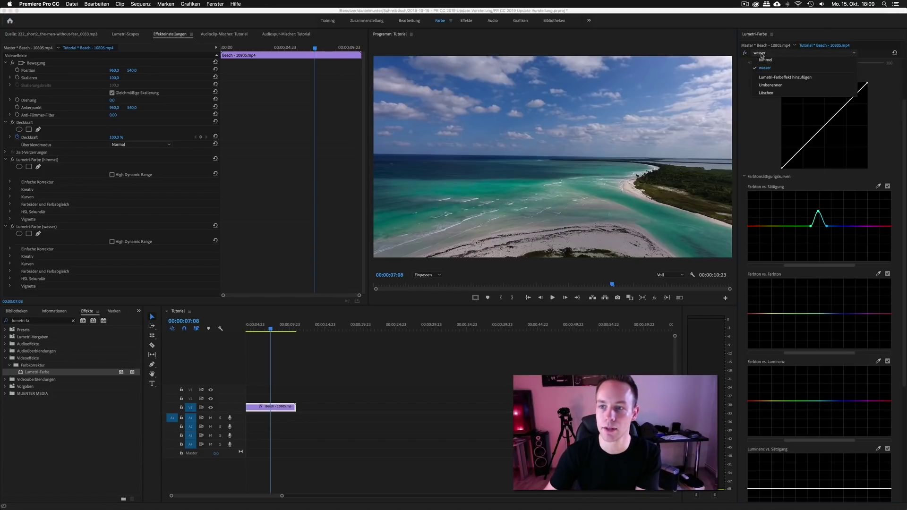
left_click(765, 60)
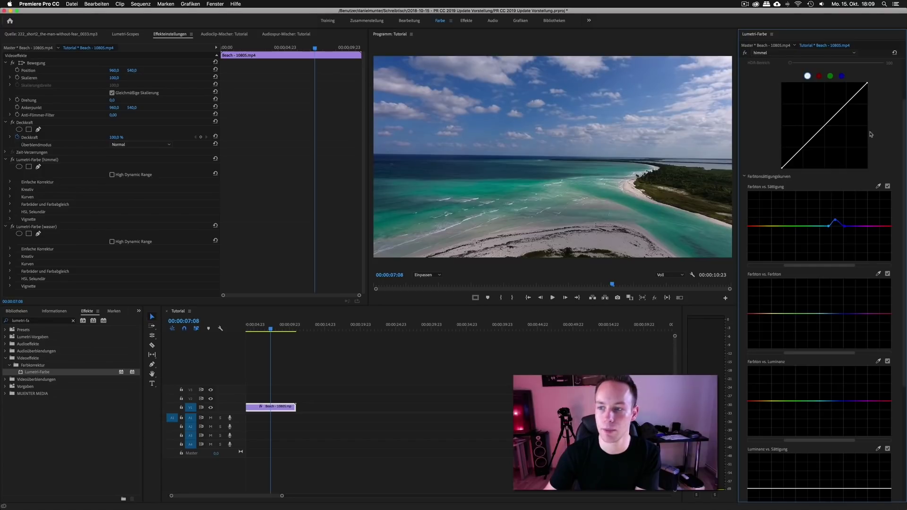
scroll(871, 134, "down", 5)
scroll(870, 134, "up", 3)
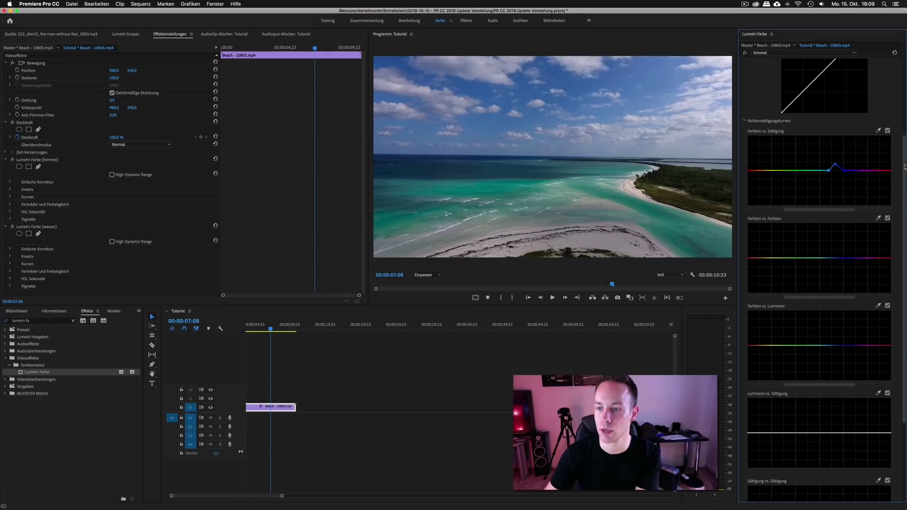
scroll(839, 213, "down", 5)
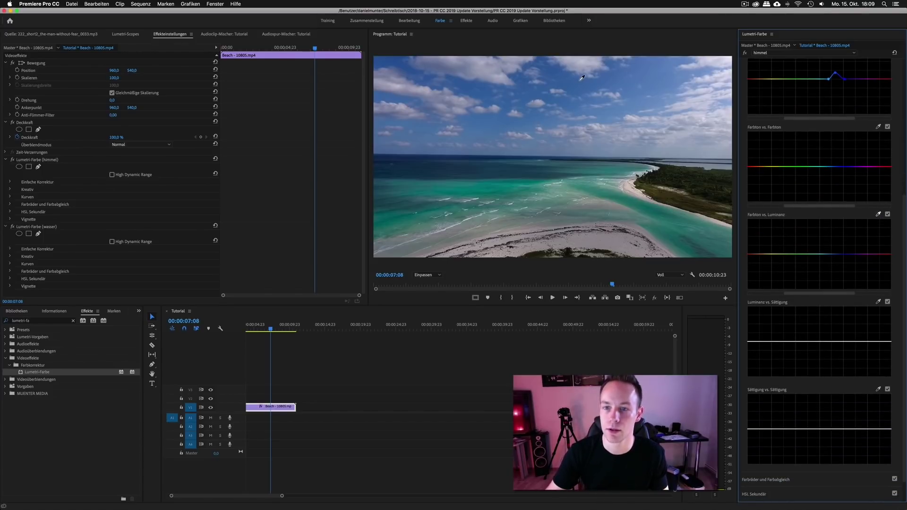
left_click(575, 85)
mouse_move(834, 257)
left_mouse_down()
mouse_move(838, 275)
mouse_move(839, 267)
left_mouse_up()
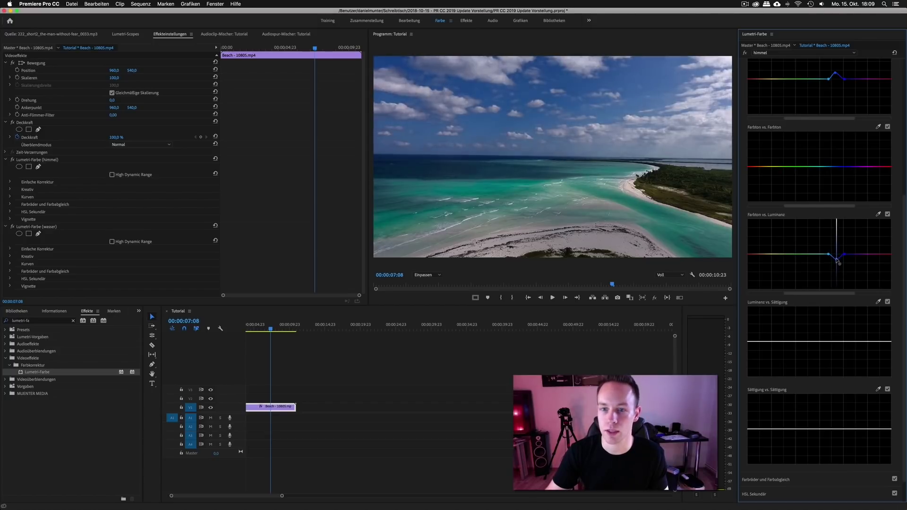
left_click_drag(838, 267, 837, 263)
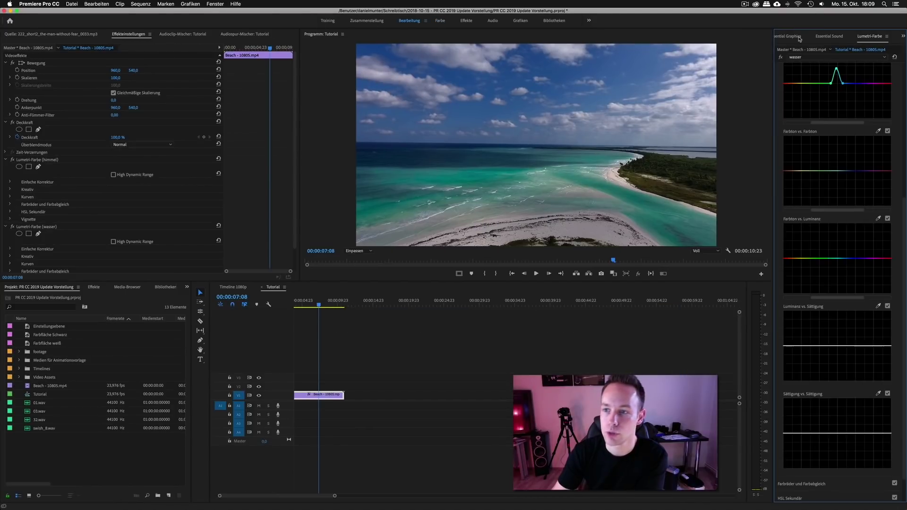
Step: Browse Essential Graphics templates in a widened two-column panel, deselect the clip, then narrow it back
left_click(798, 38)
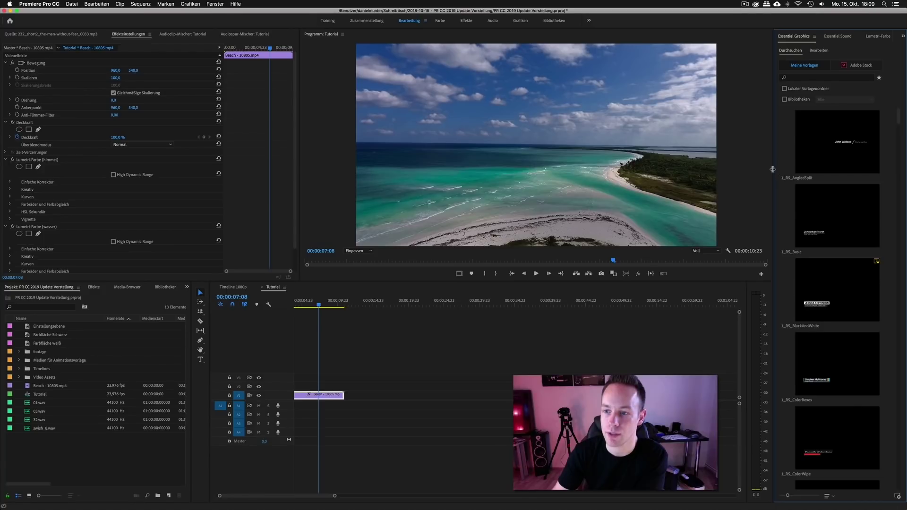
left_click_drag(772, 169, 719, 169)
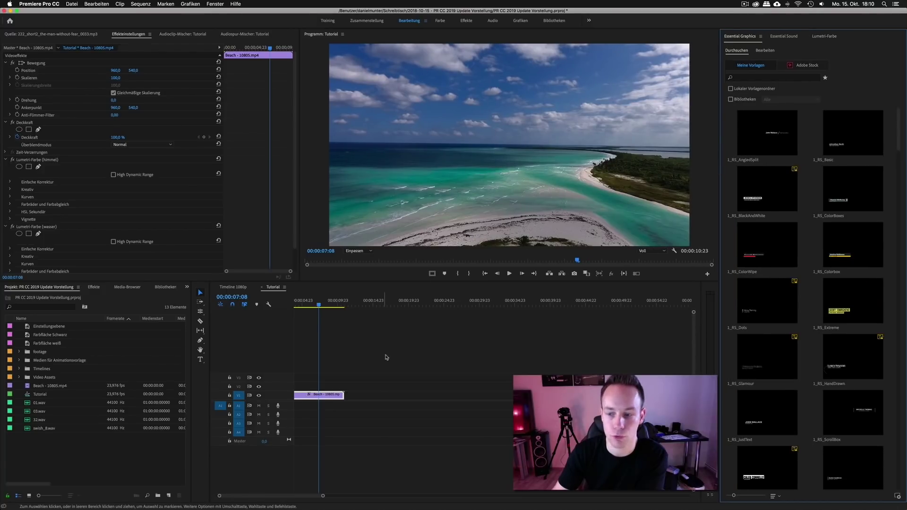
left_click_drag(895, 120, 894, 477)
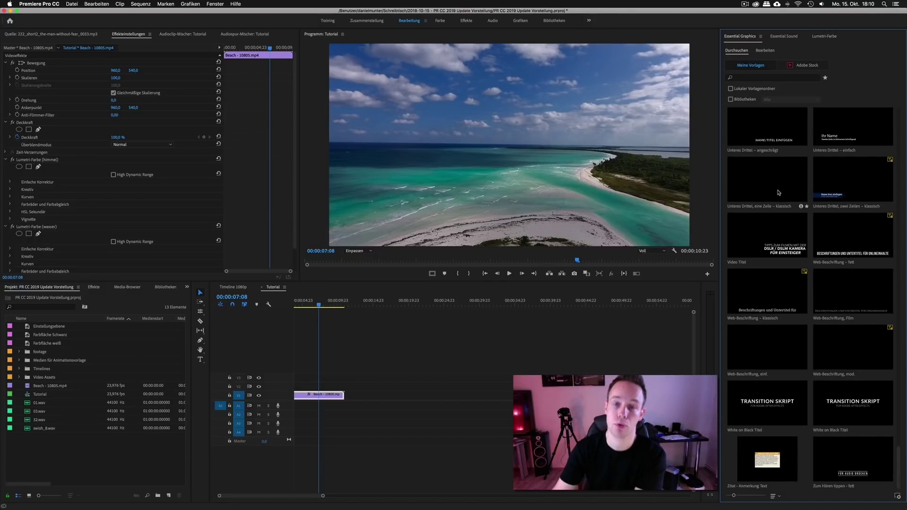
left_click(390, 345)
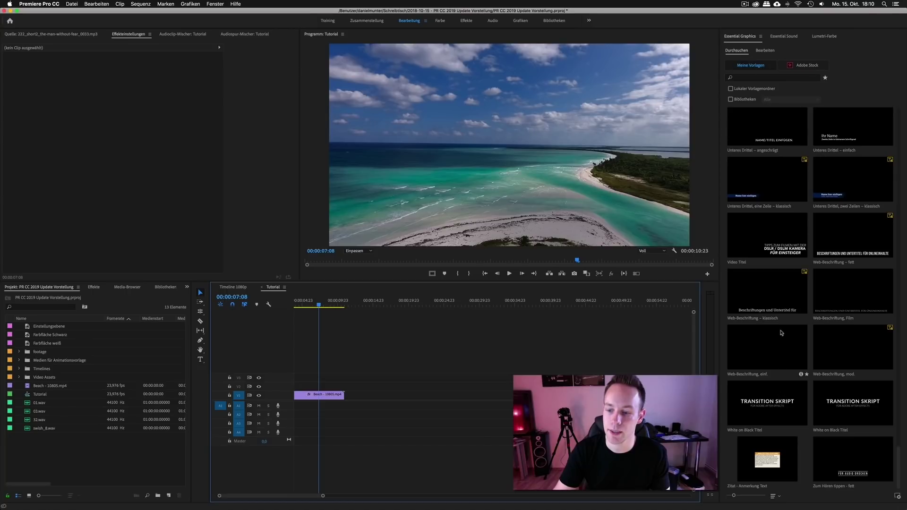
scroll(874, 151, "up", 5)
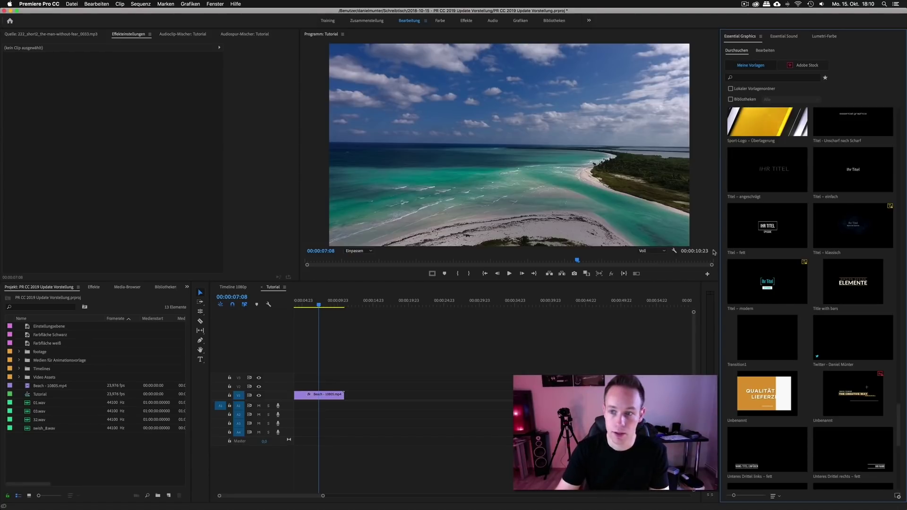
left_click(720, 310)
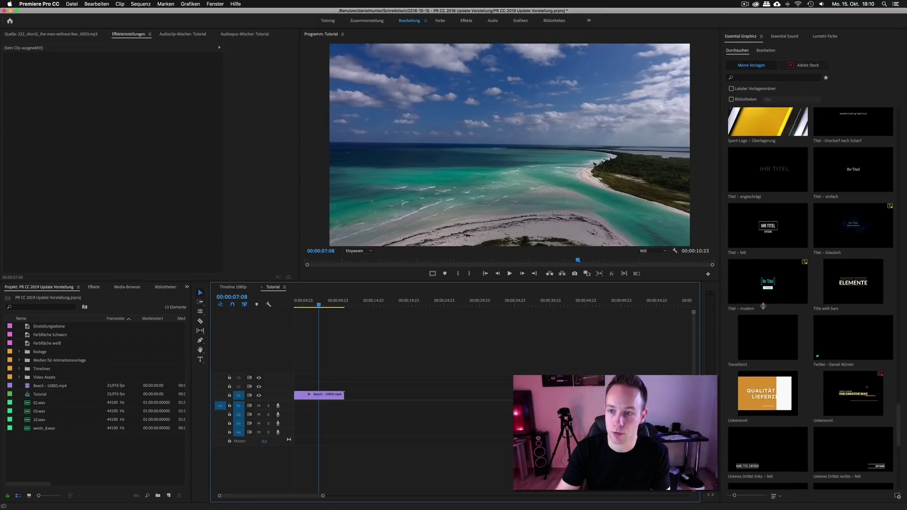
left_click_drag(720, 309, 775, 307)
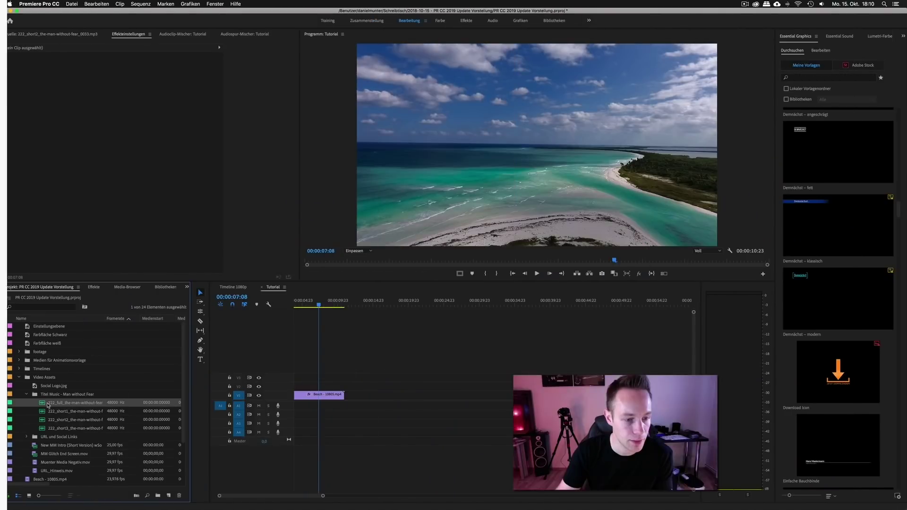
Step: Place the music track on audio track A1 and move the playhead to 00:00:33:11
left_click_drag(360, 403, 352, 405)
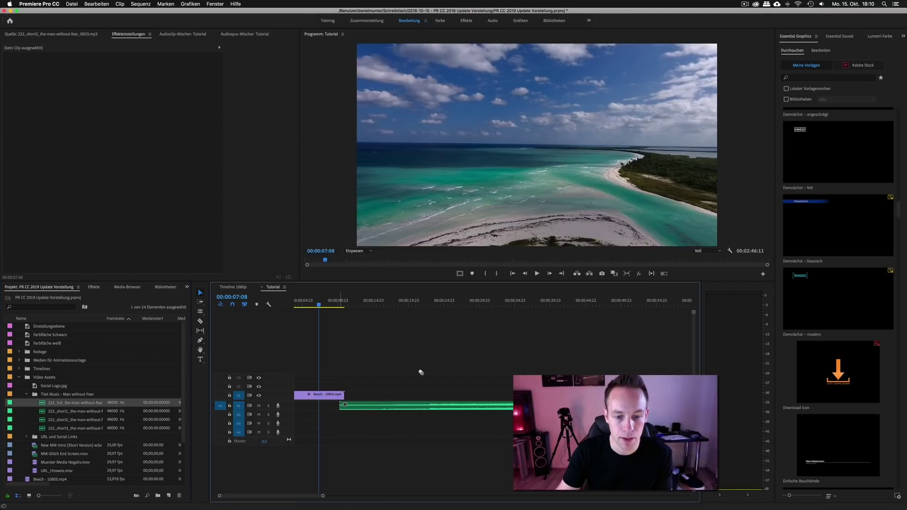
left_click(454, 409)
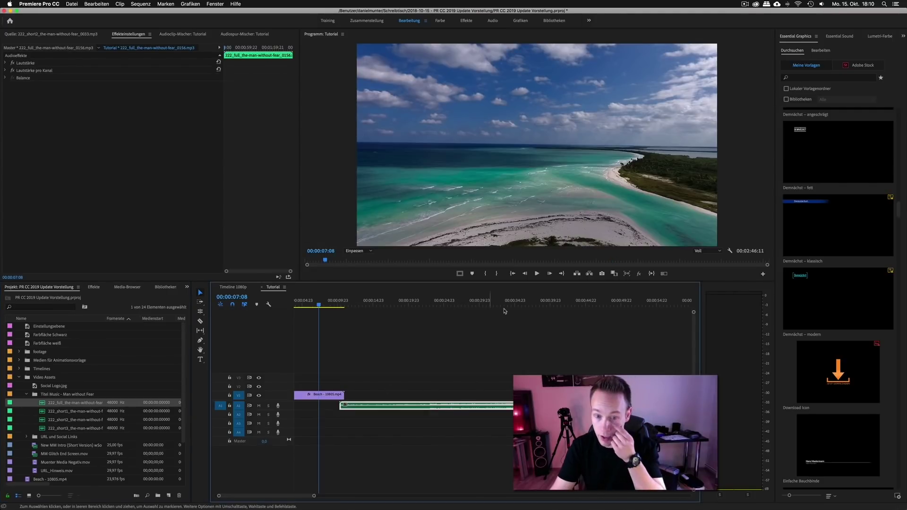
left_click(504, 306)
Step: Tag the music clip as Dialog in Essential Sound and toggle its Repair section
left_click(344, 405)
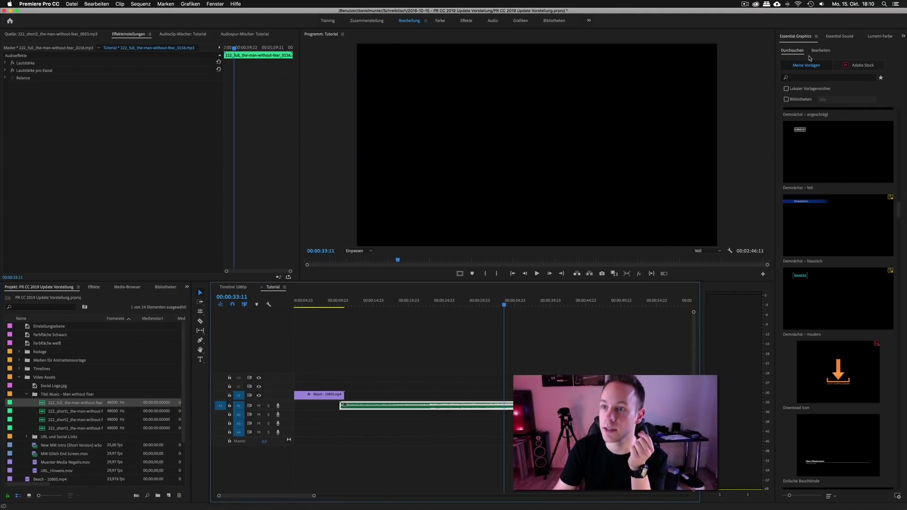
left_click(840, 36)
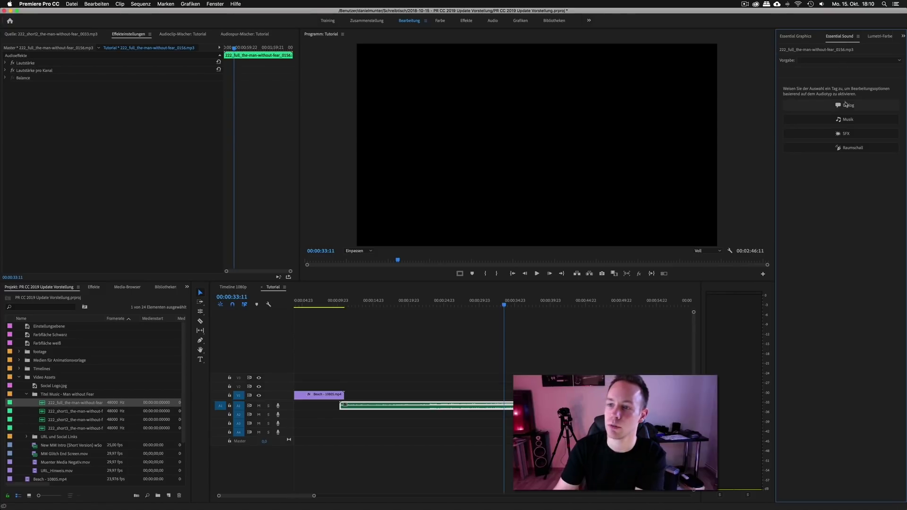
left_click(850, 106)
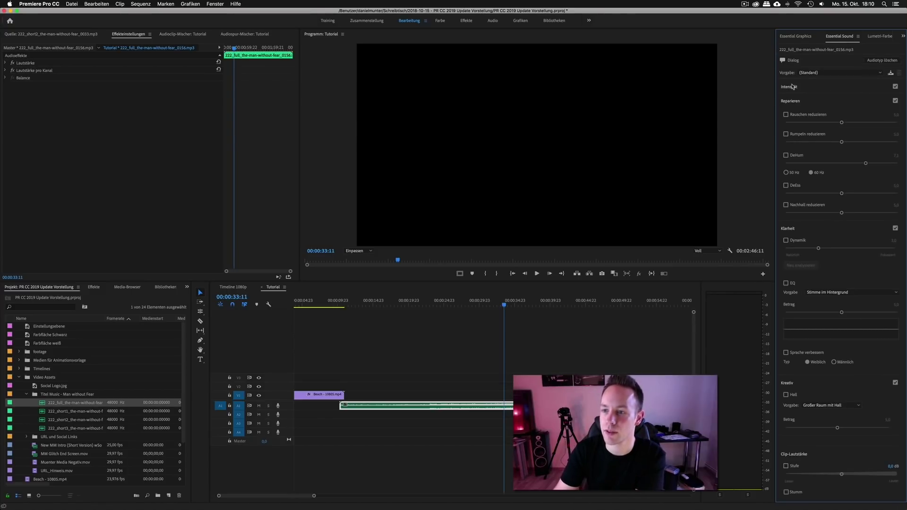
left_click(790, 101)
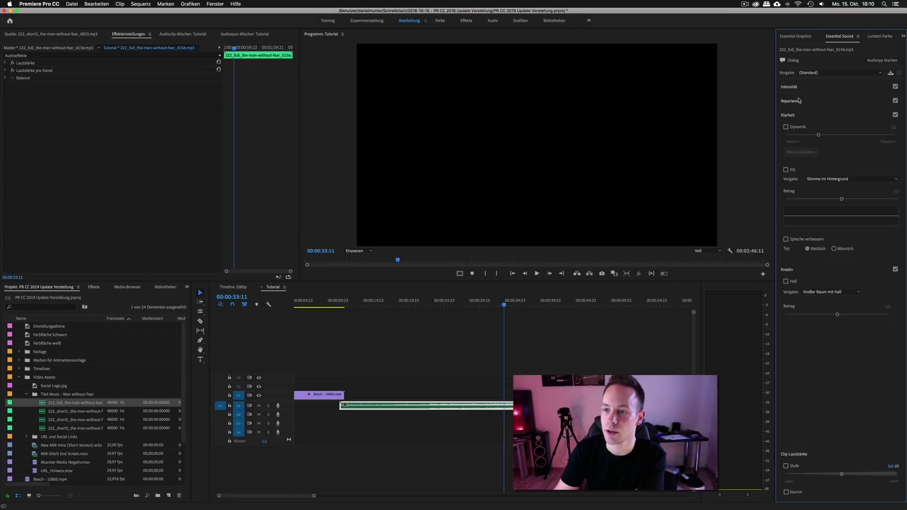
left_click(791, 101)
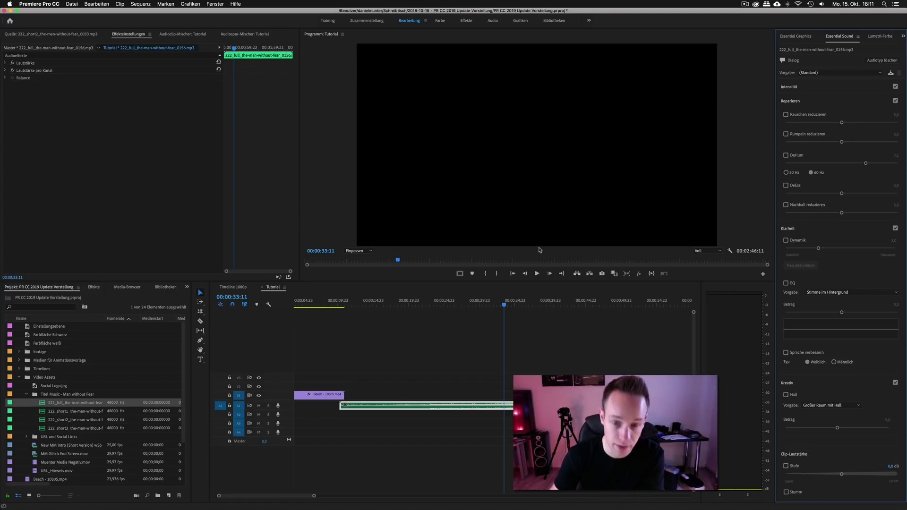
left_click(460, 369)
left_click(417, 412)
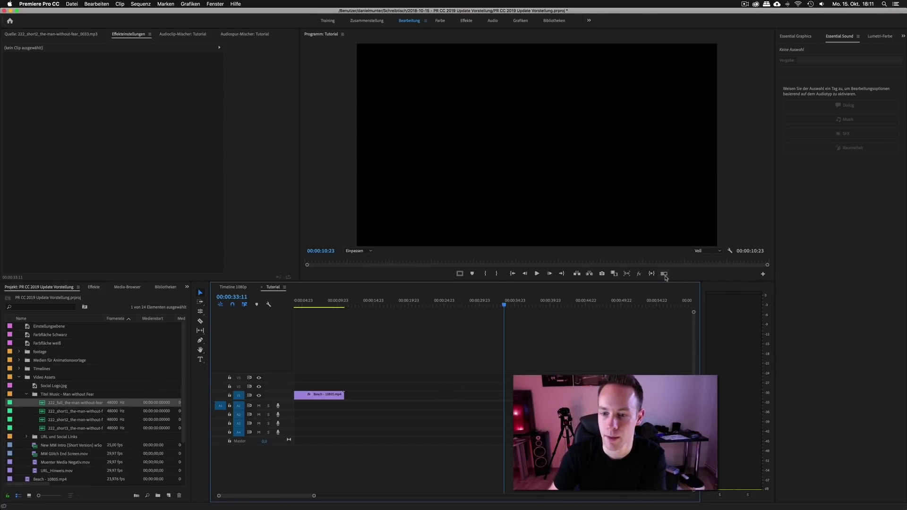
Step: Add the VR video display button to the end of the Program Monitor's button bar
left_click(762, 275)
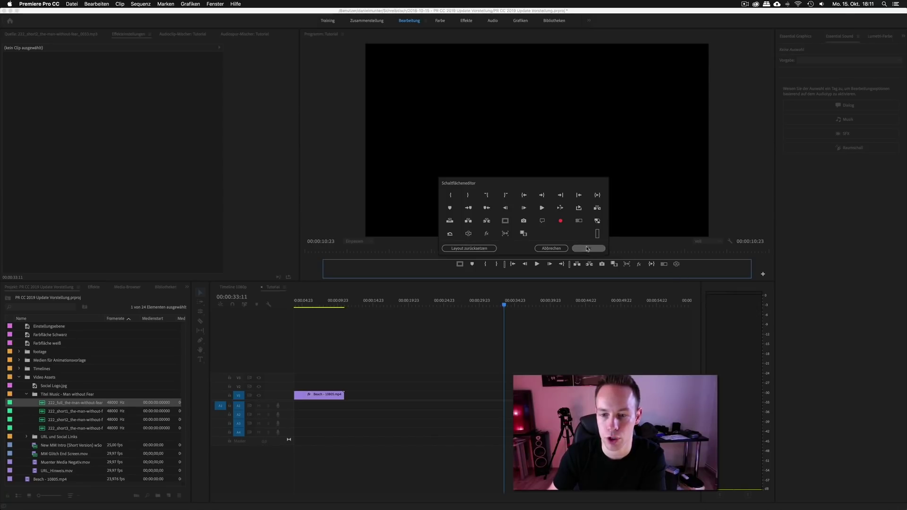
left_click(587, 249)
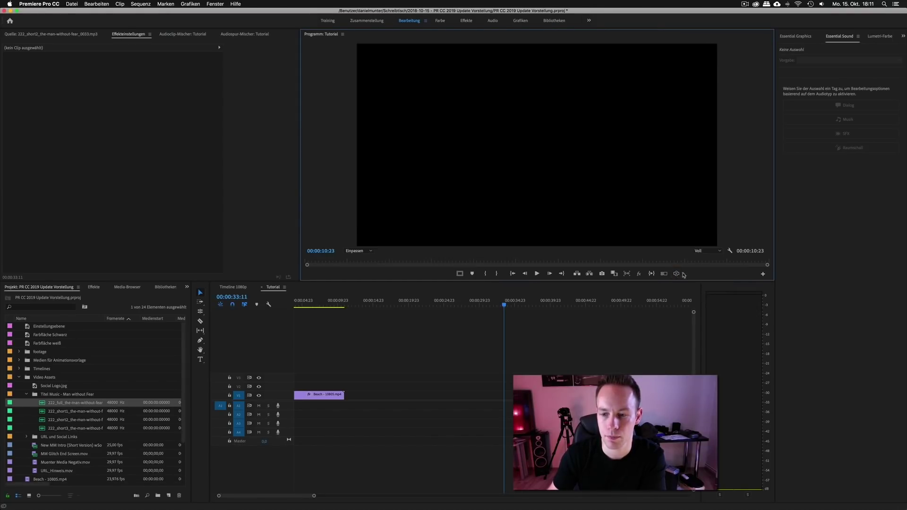